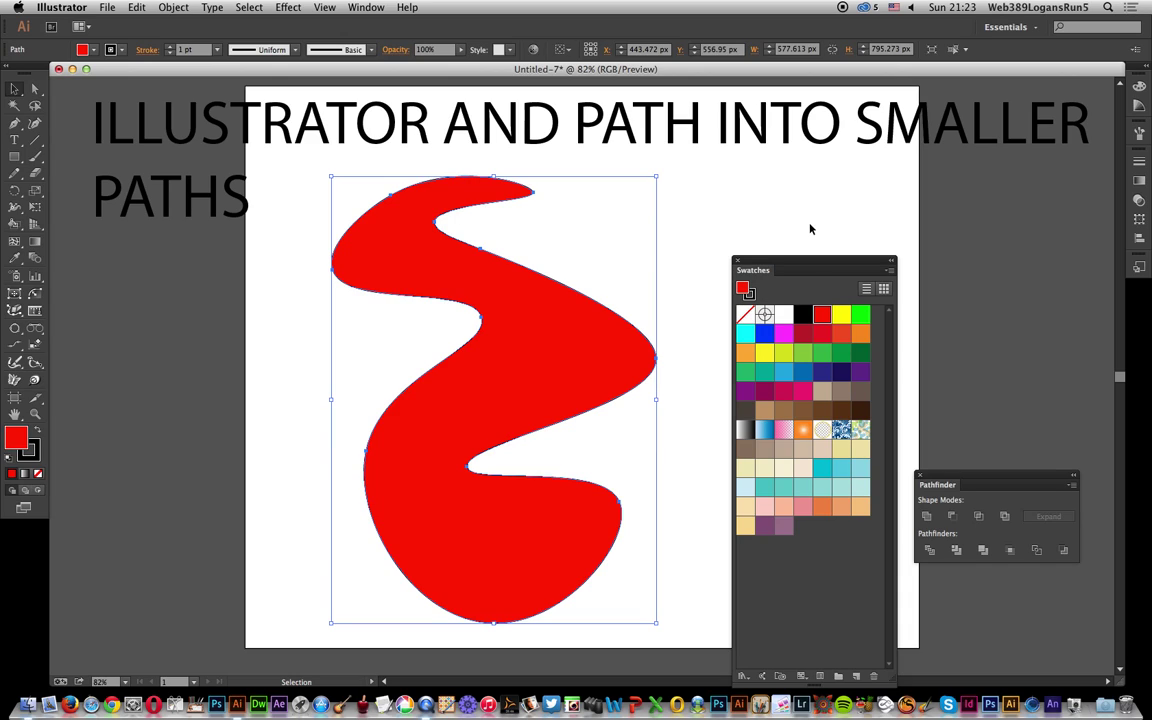
# Copy the red wavy shape to the clipboard with Edit > Copy.
pyautogui.click(139, 7)
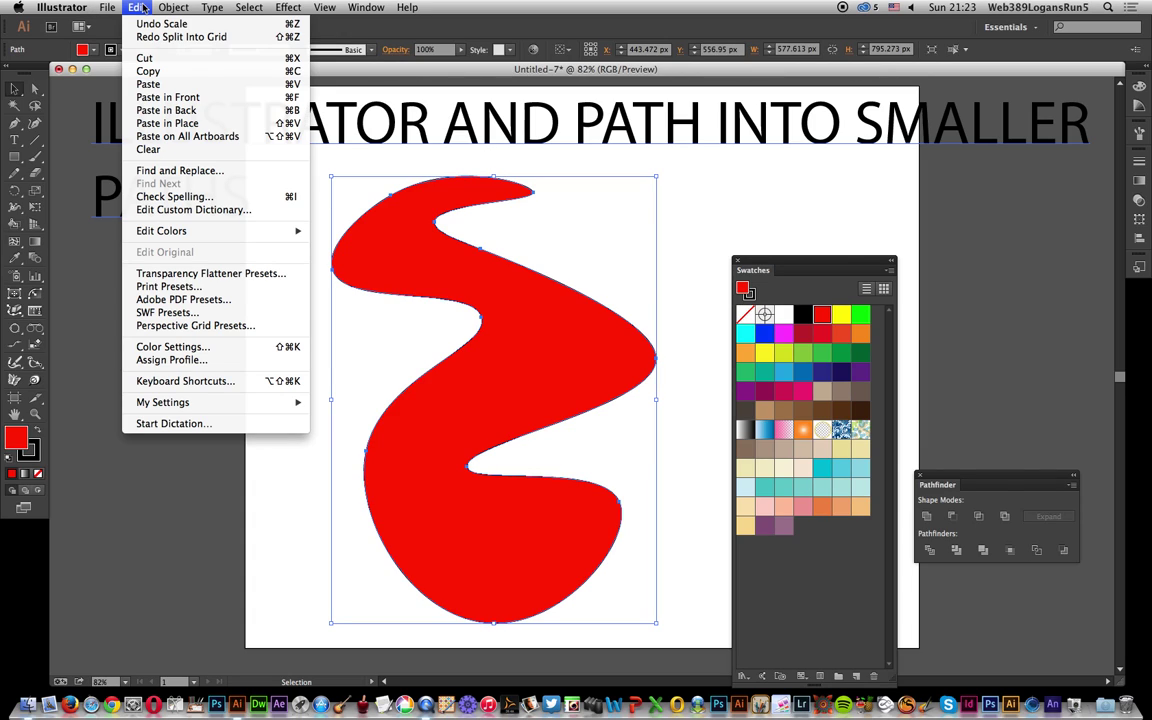
pyautogui.click(148, 71)
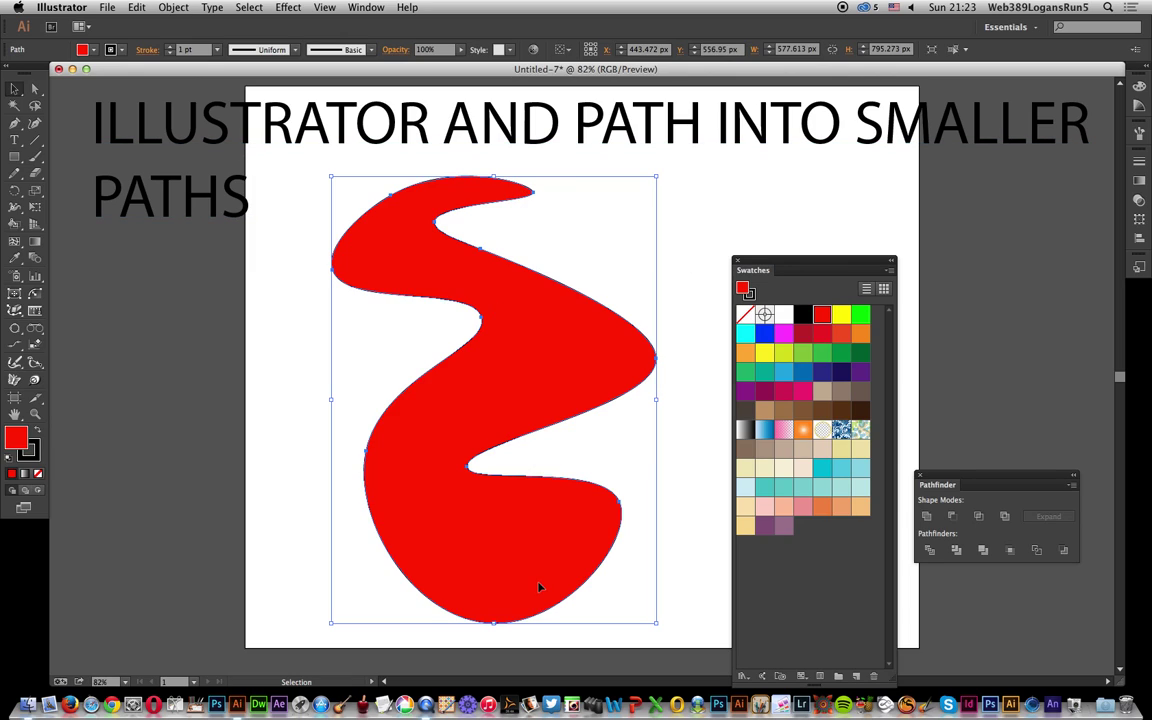
pyautogui.click(175, 7)
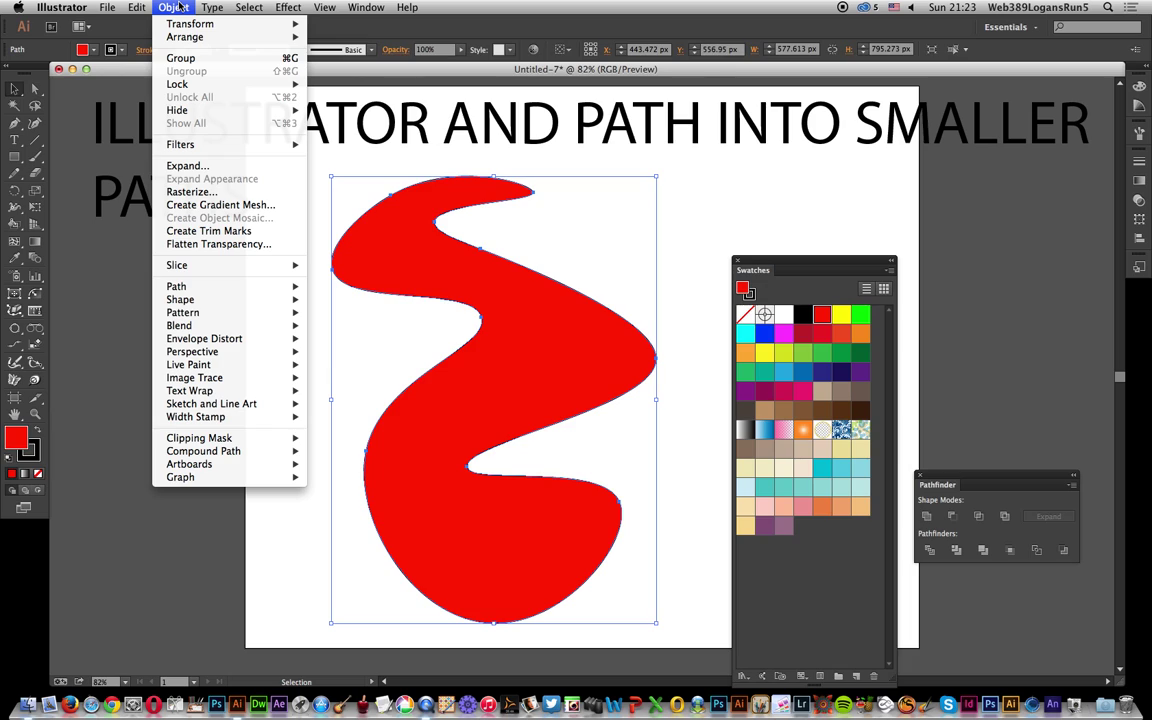
pyautogui.moveTo(170, 286)
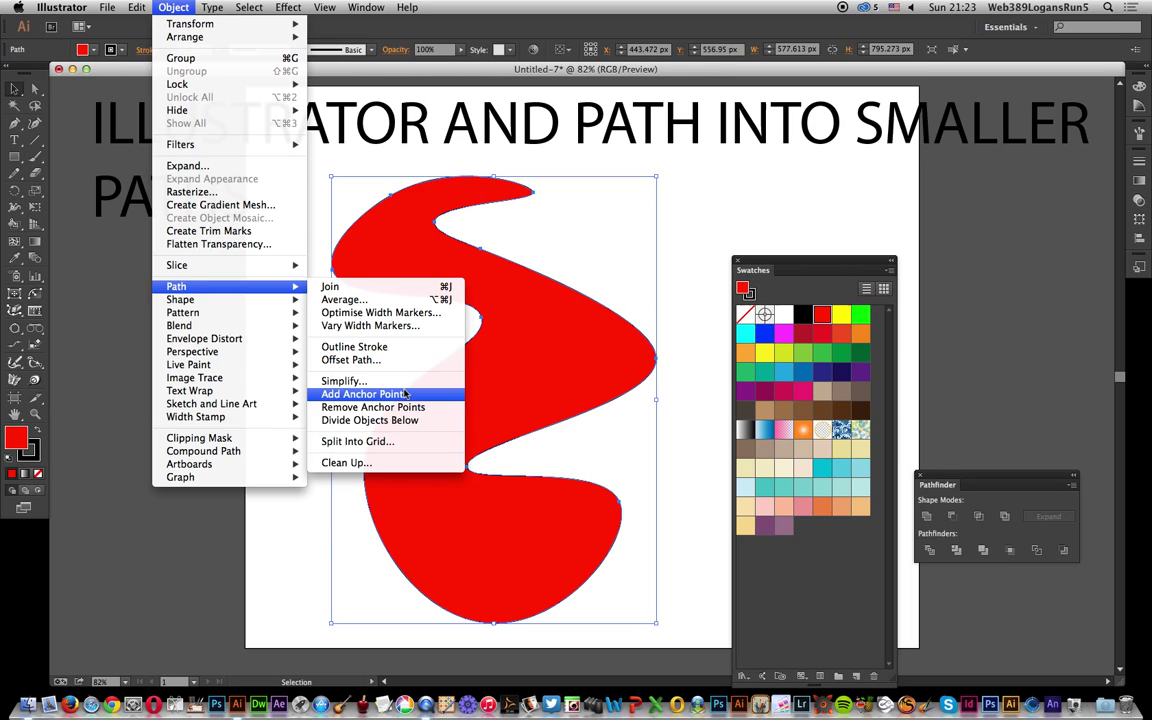
# Split the wavy shape into a grid of 20 rows and 20 columns, with Preview on.
pyautogui.click(393, 444)
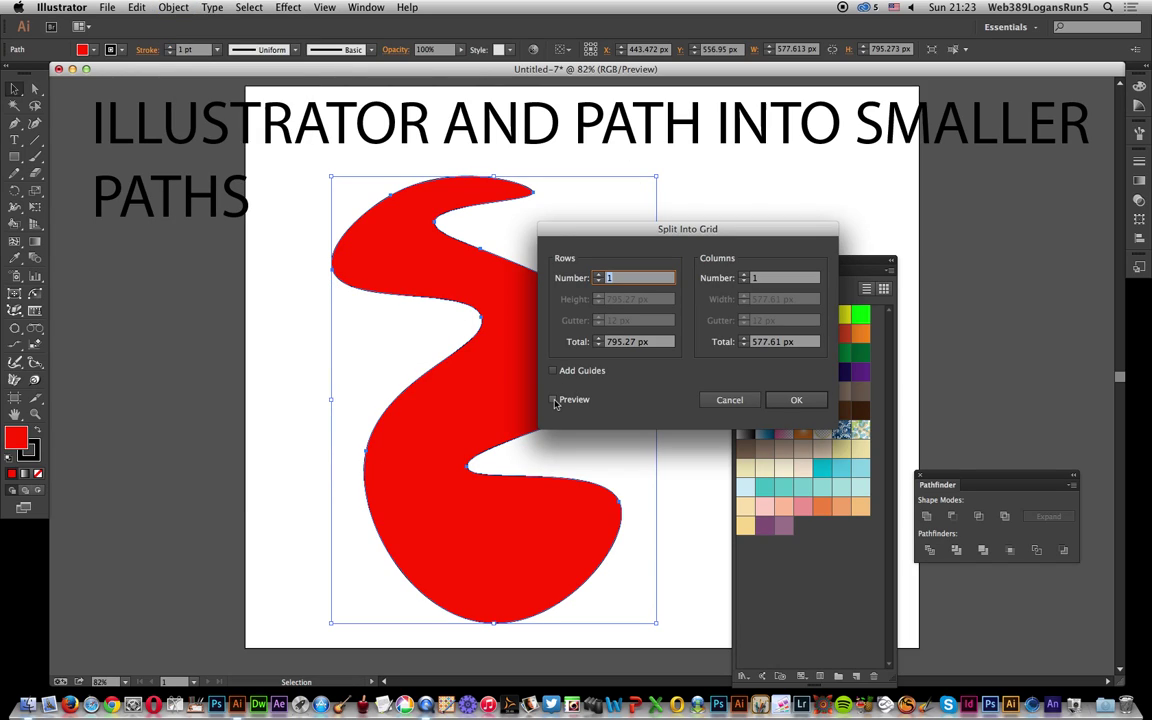
pyautogui.click(553, 399)
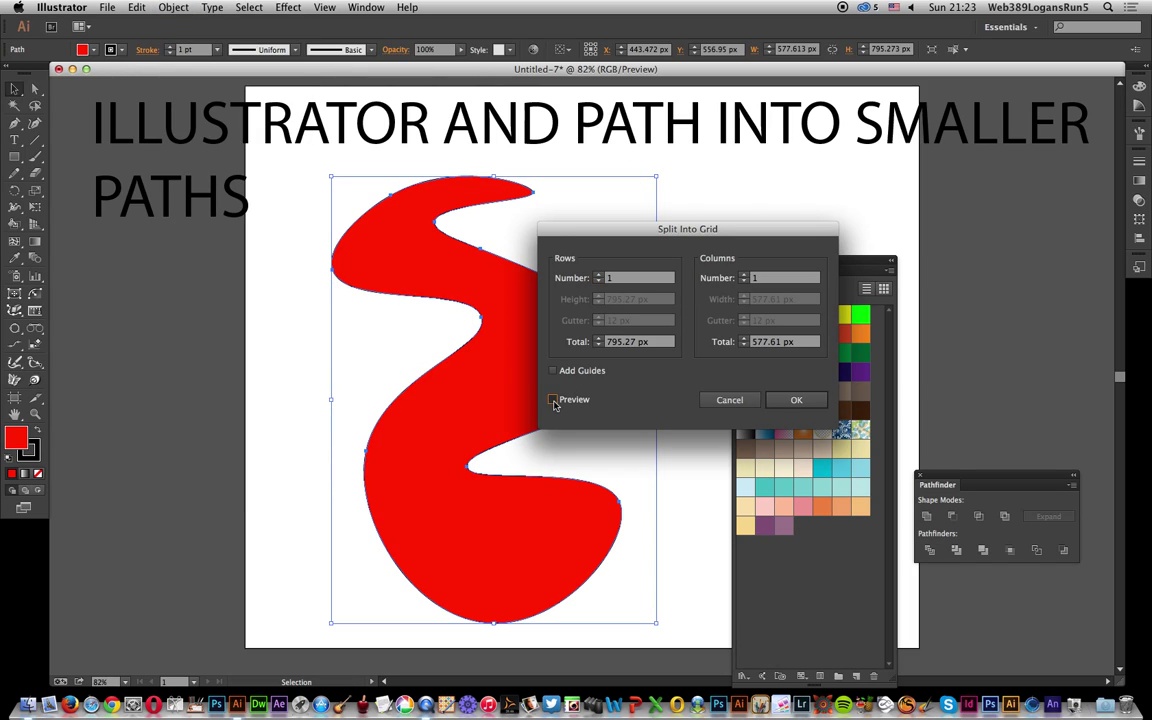
pyautogui.click(617, 279)
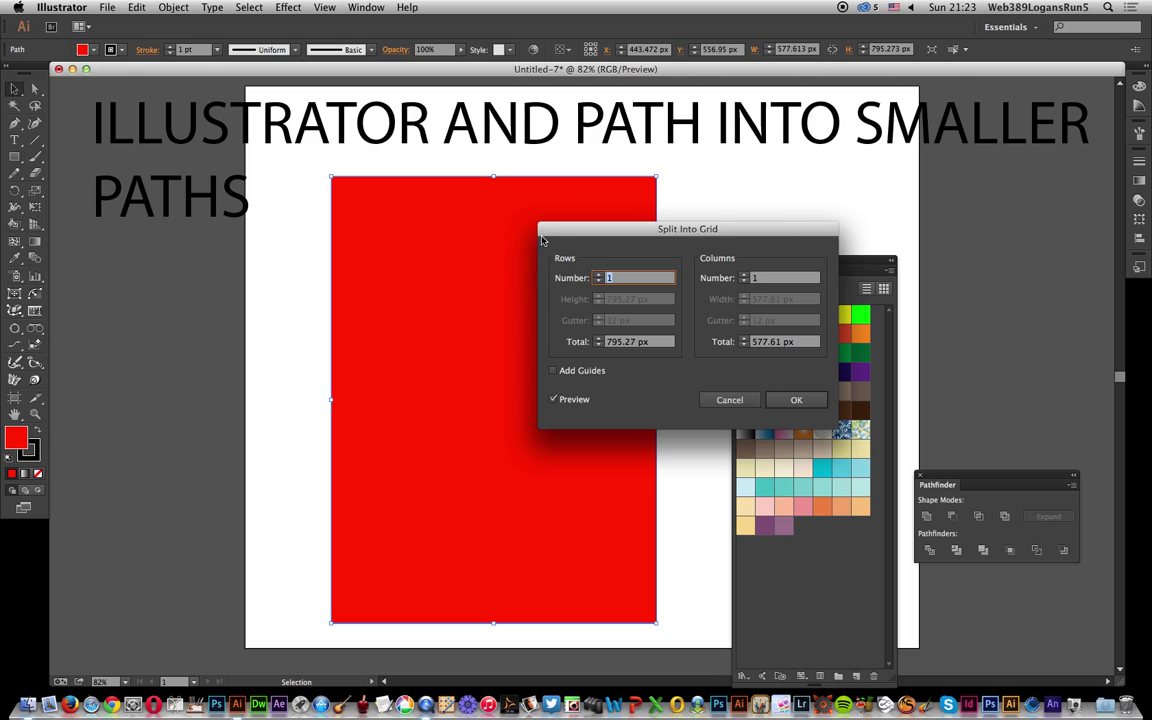
pyautogui.write('10')
pyautogui.press('Tab')
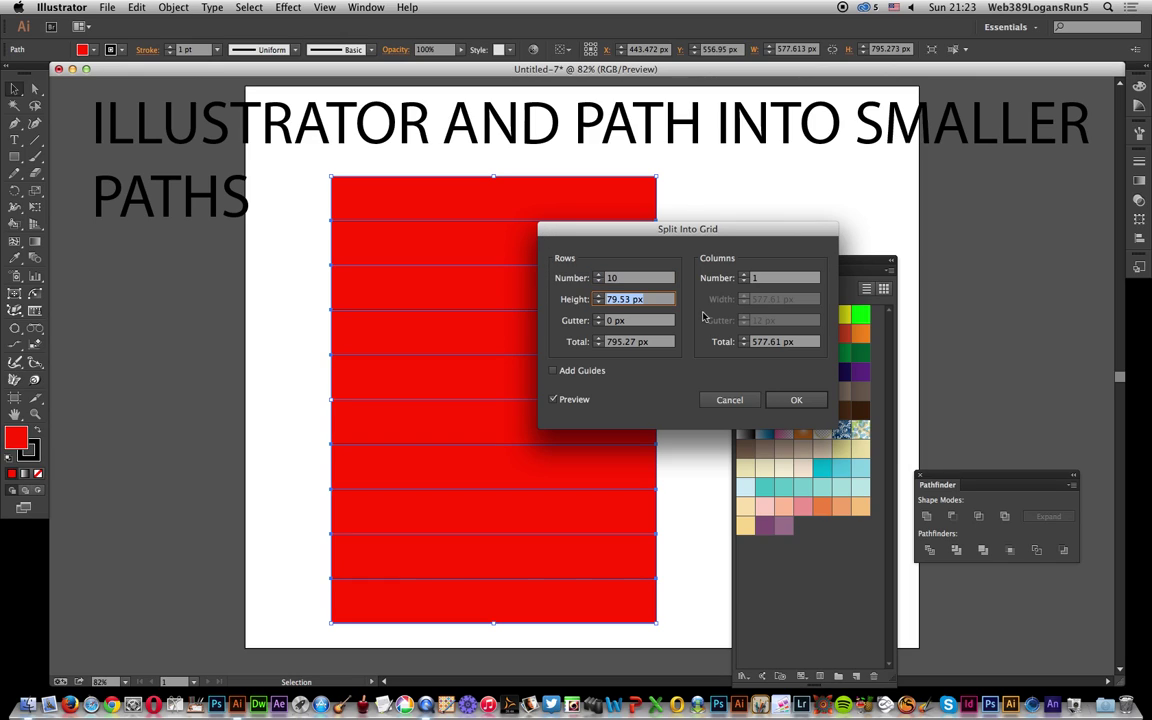
pyautogui.click(770, 279)
pyautogui.write('20')
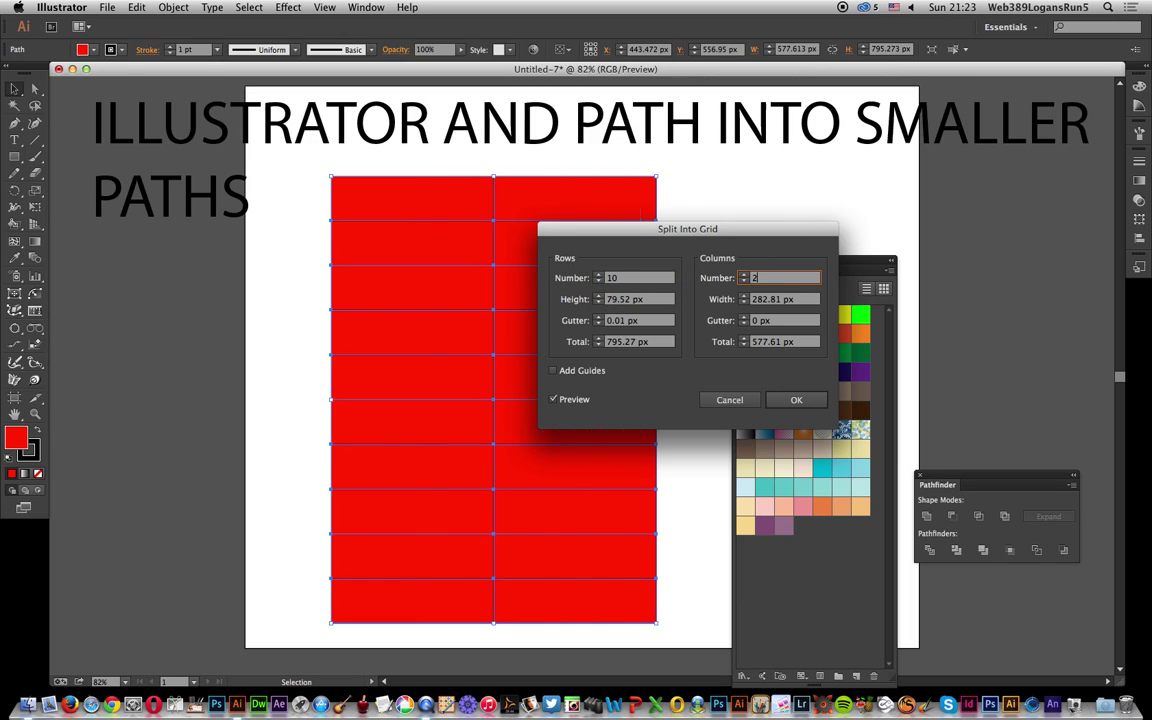
pyautogui.press('Tab')
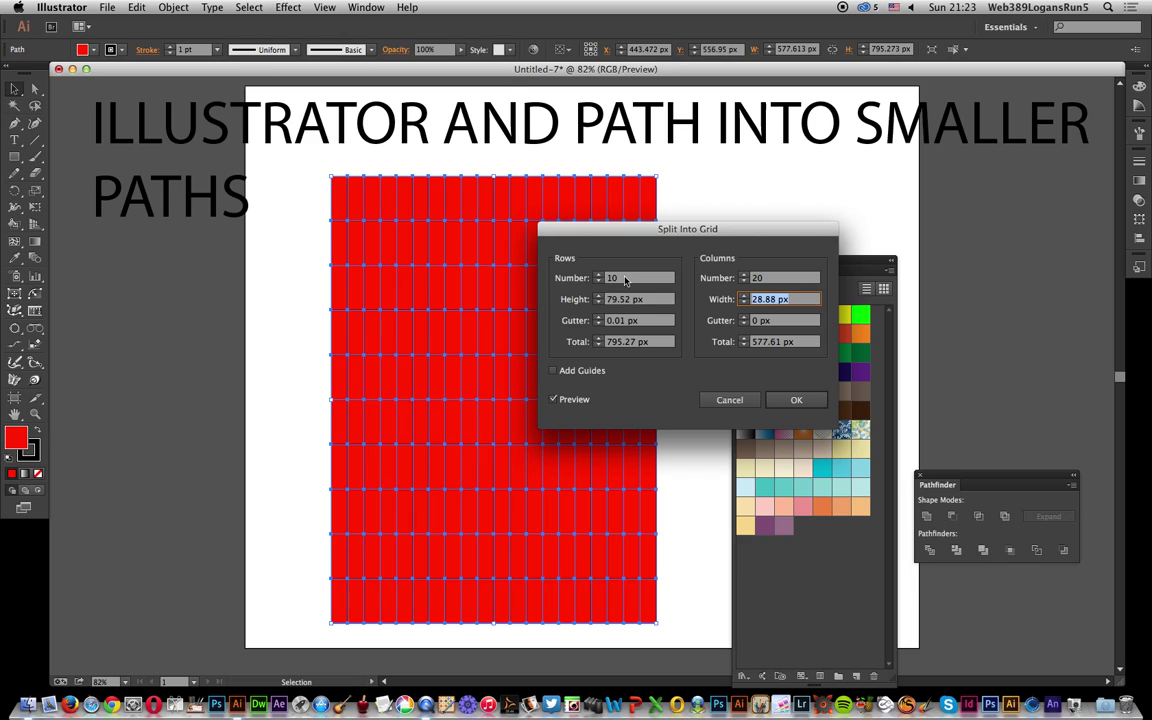
pyautogui.click(575, 280)
pyautogui.write('20')
pyautogui.press('Tab')
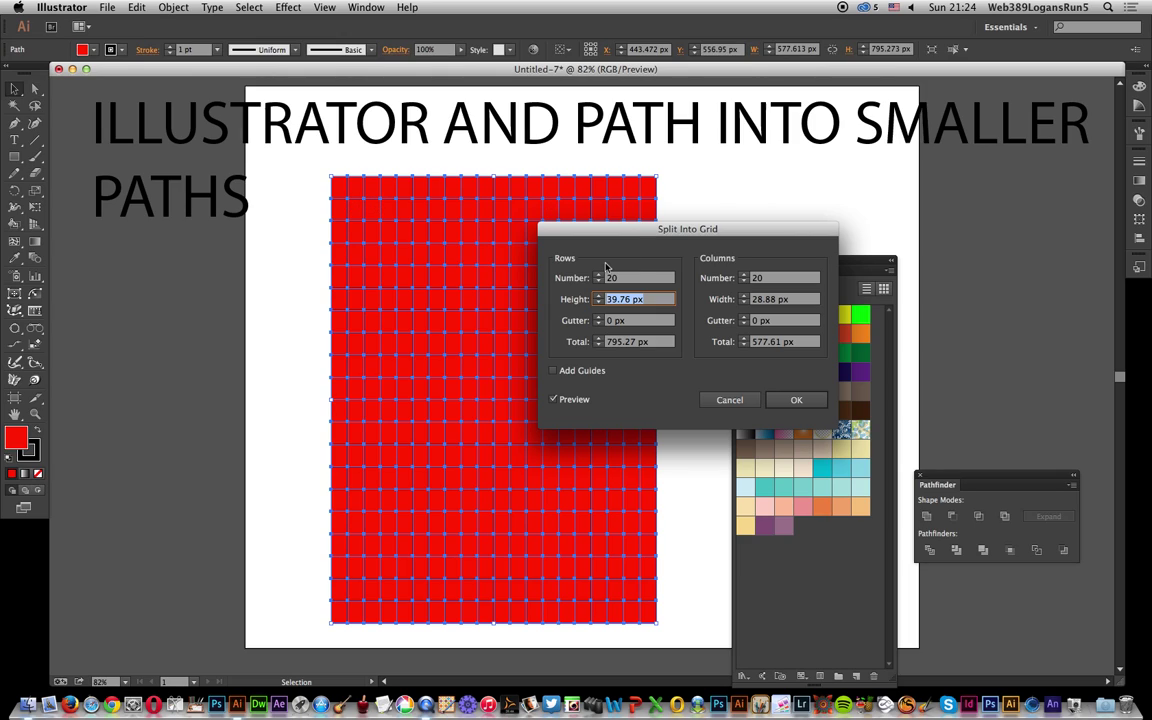
pyautogui.click(796, 400)
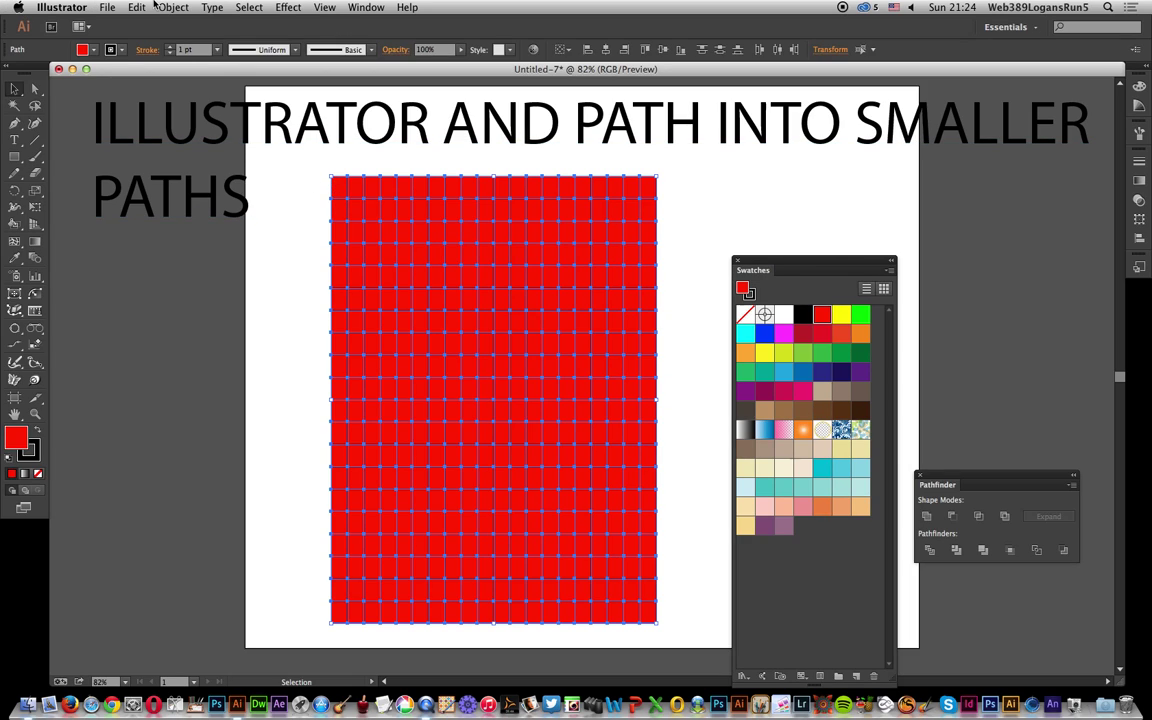
# Paste the wavy shape in place over the grid and marquee-select both together.
pyautogui.click(137, 7)
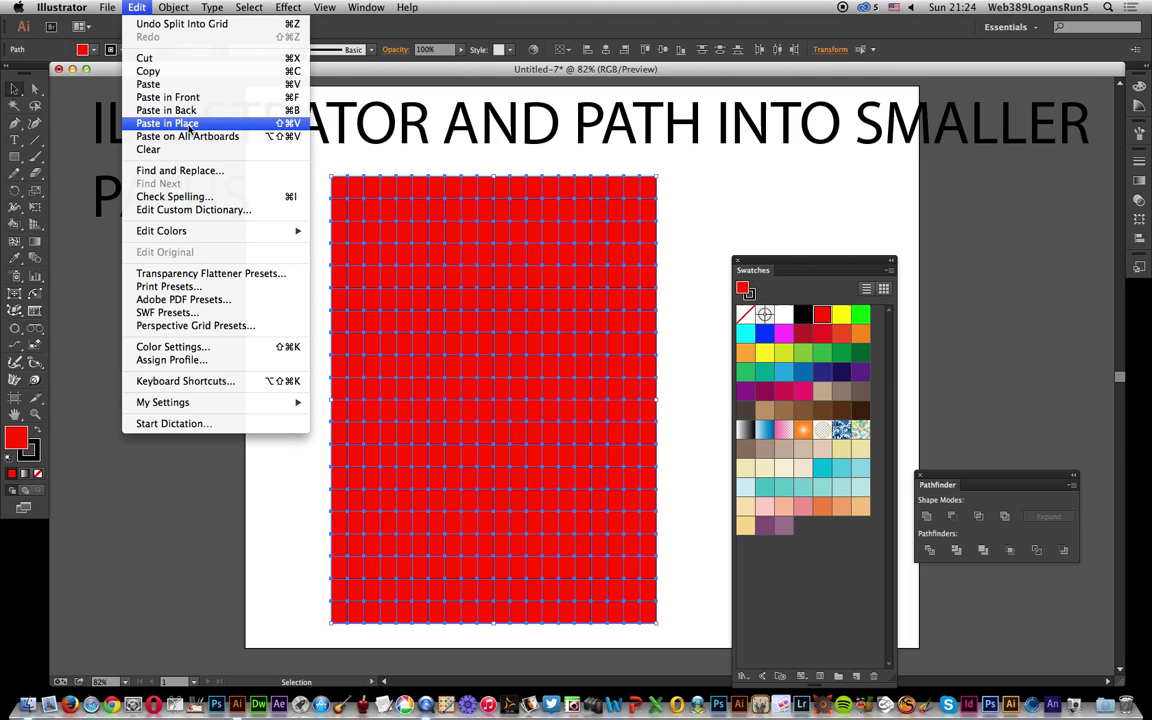
pyautogui.click(190, 123)
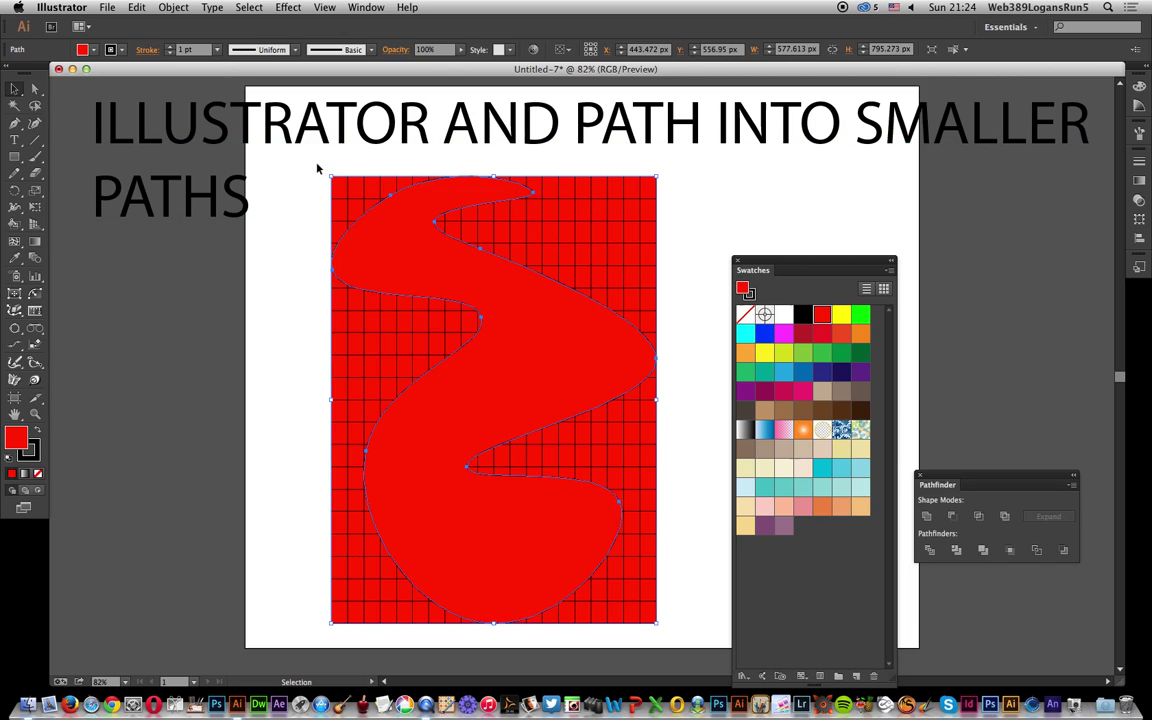
pyautogui.moveTo(318, 167); pyautogui.dragTo(680, 568)
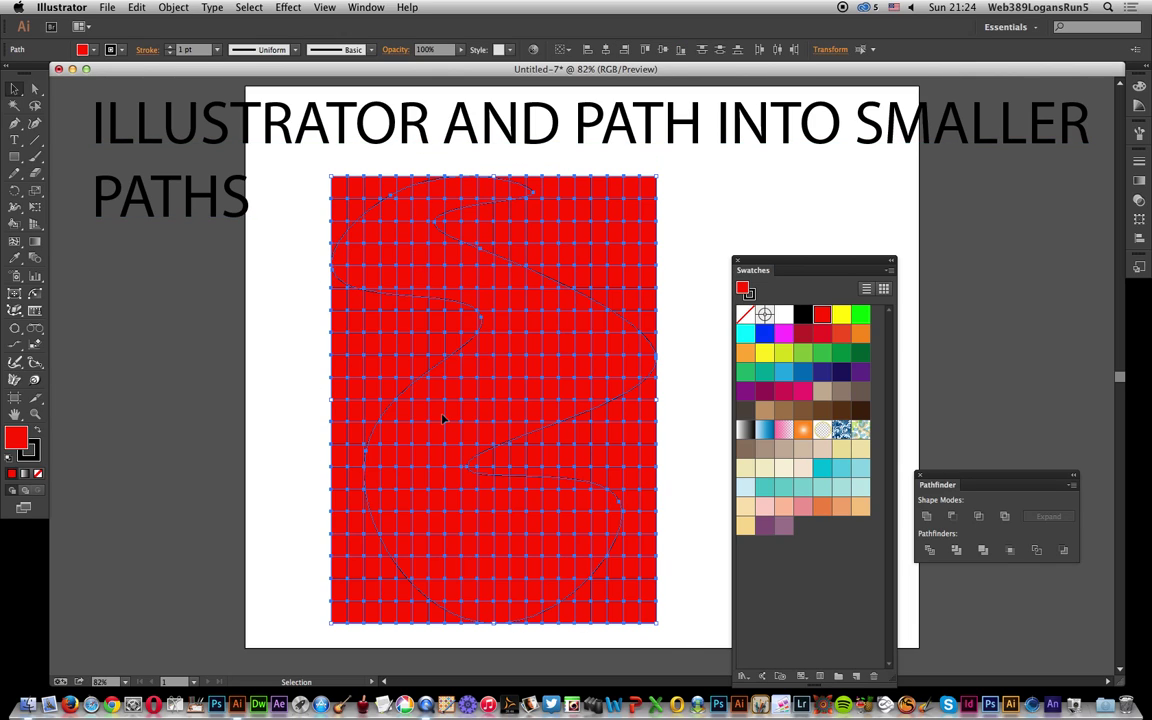
# Make a clipping mask from the wavy shape, apply Pathfinder Crop, then deselect.
pyautogui.click(173, 7)
pyautogui.moveTo(205, 438)
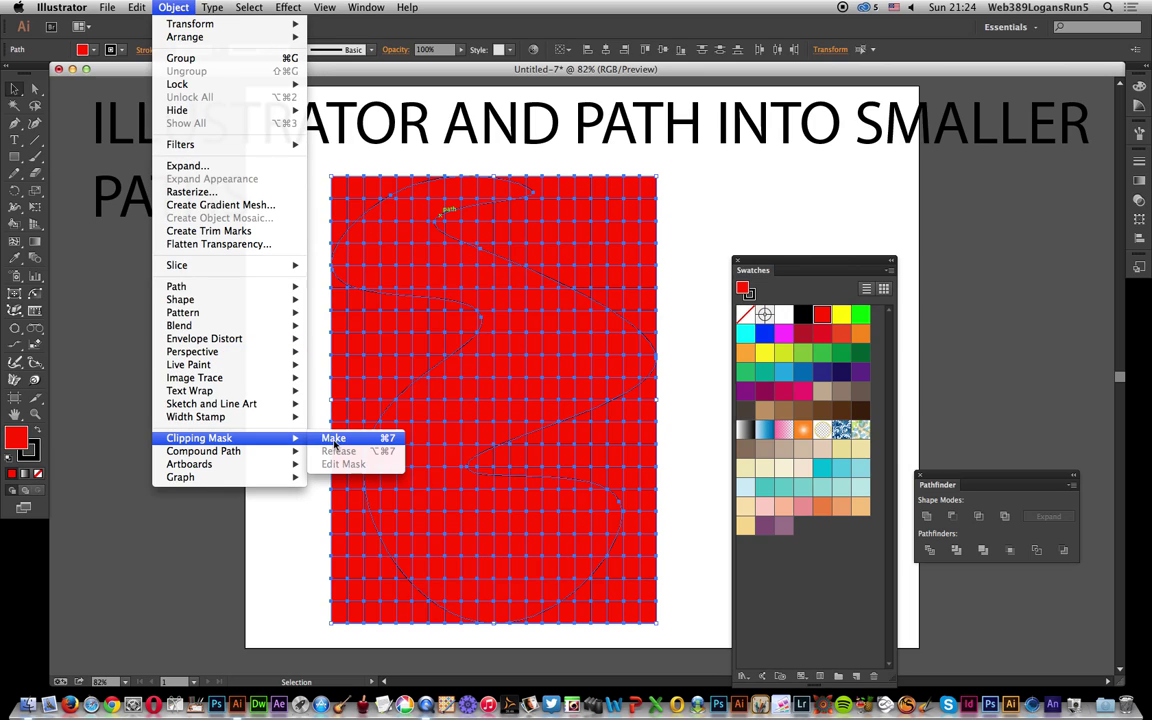
pyautogui.click(380, 440)
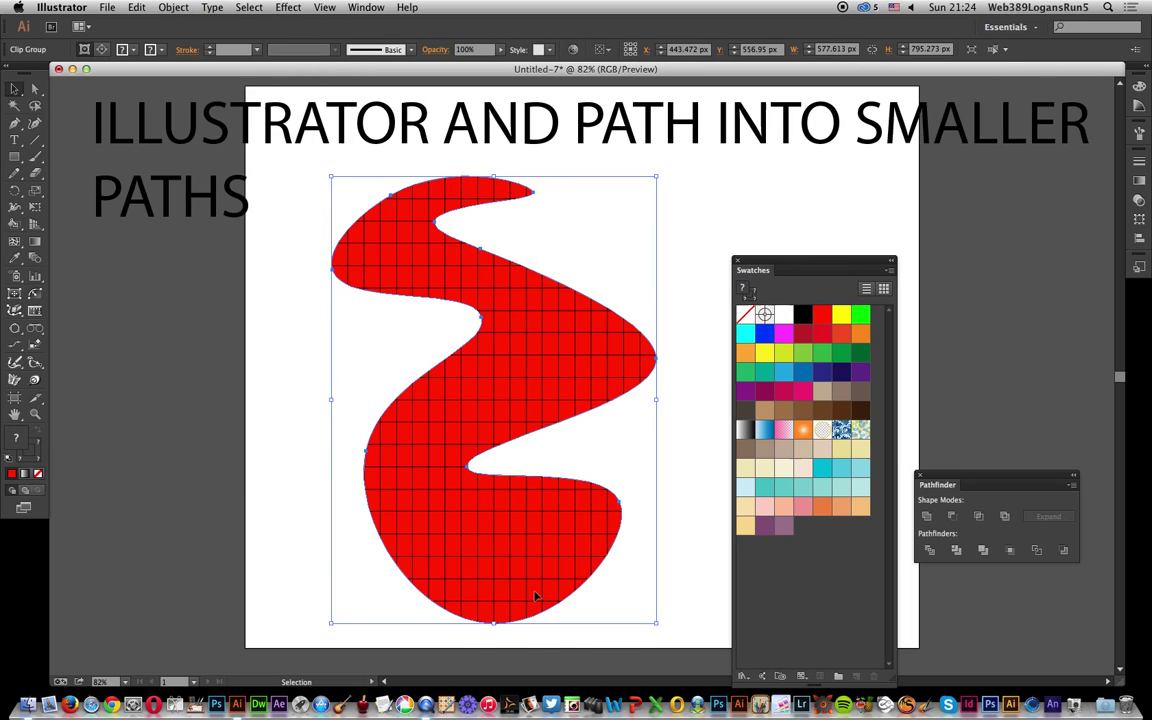
pyautogui.click(1012, 550)
pyautogui.click(318, 204)
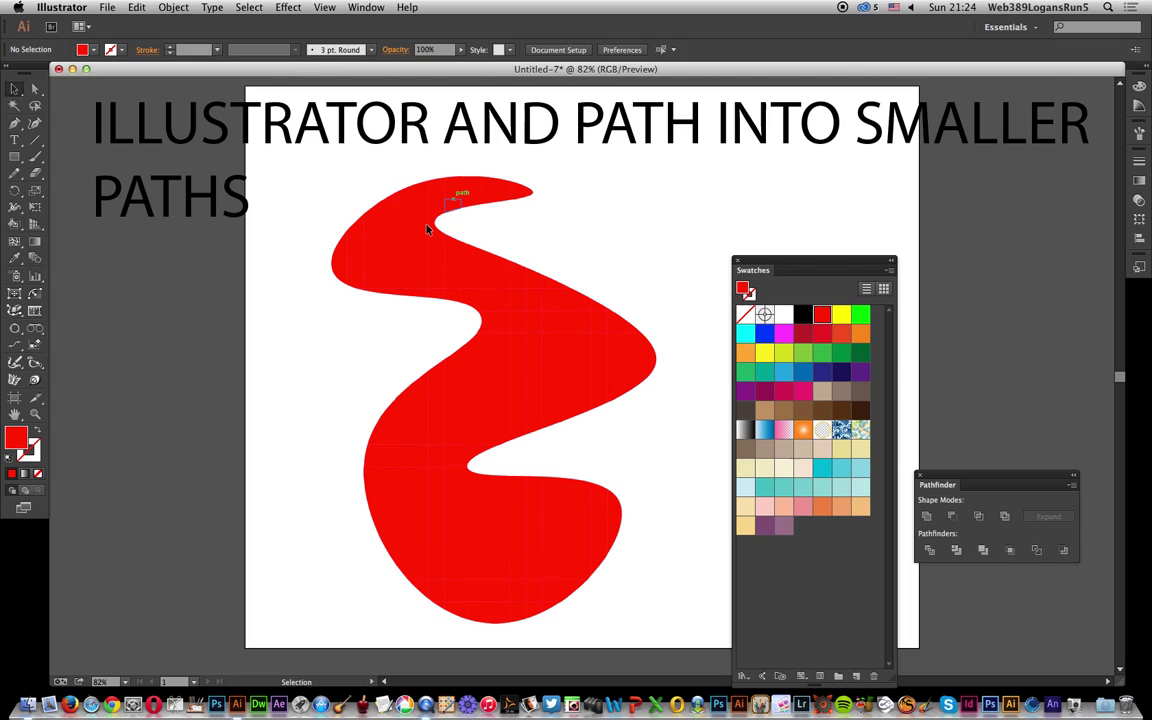
# Select all the cells, switch to the Live Paint Bucket, and choose the blue swatch.
pyautogui.moveTo(323, 172); pyautogui.dragTo(672, 625)
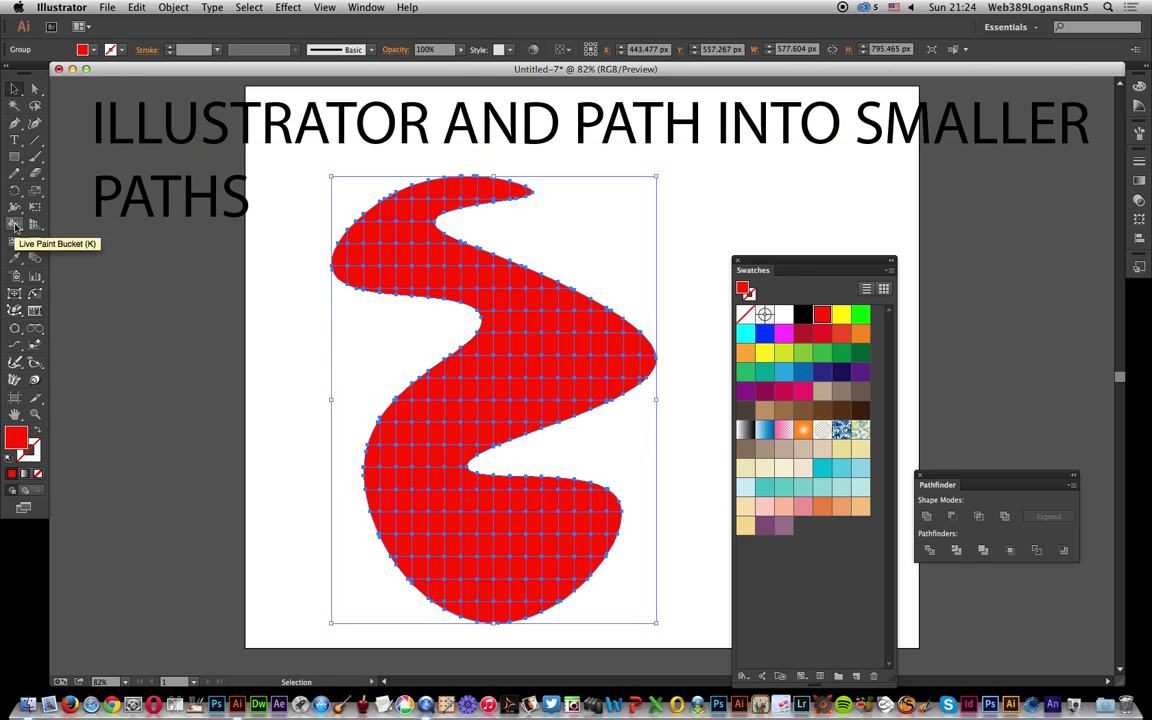
pyautogui.moveTo(14, 223)
pyautogui.mouseDown()
pyautogui.moveTo(101, 251)
pyautogui.moveTo(96, 240)
pyautogui.mouseUp()
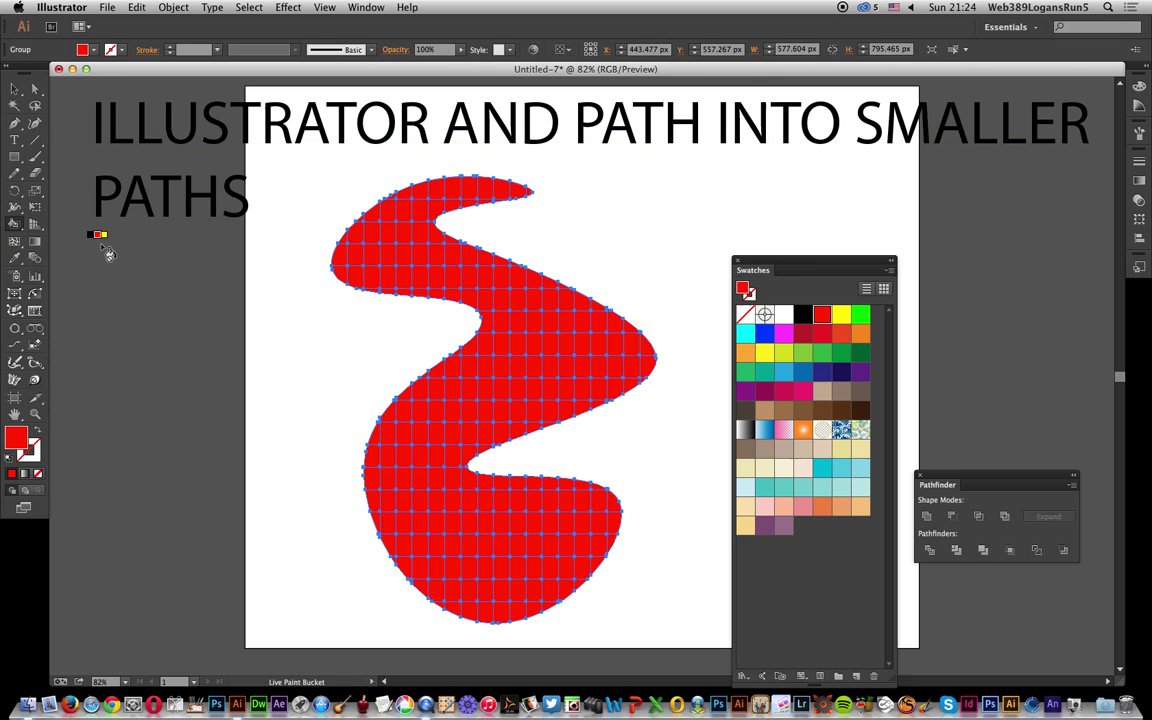
pyautogui.click(807, 375)
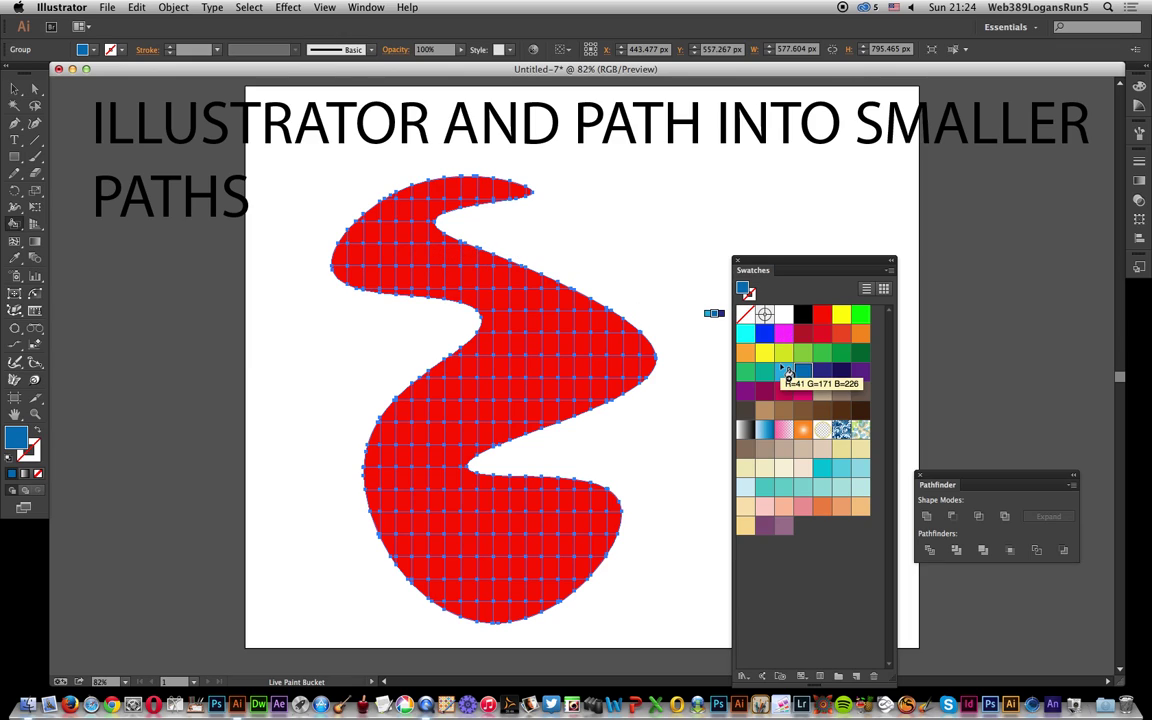
# Fill four cells near the middle of the wave blue.
pyautogui.click(503, 300)
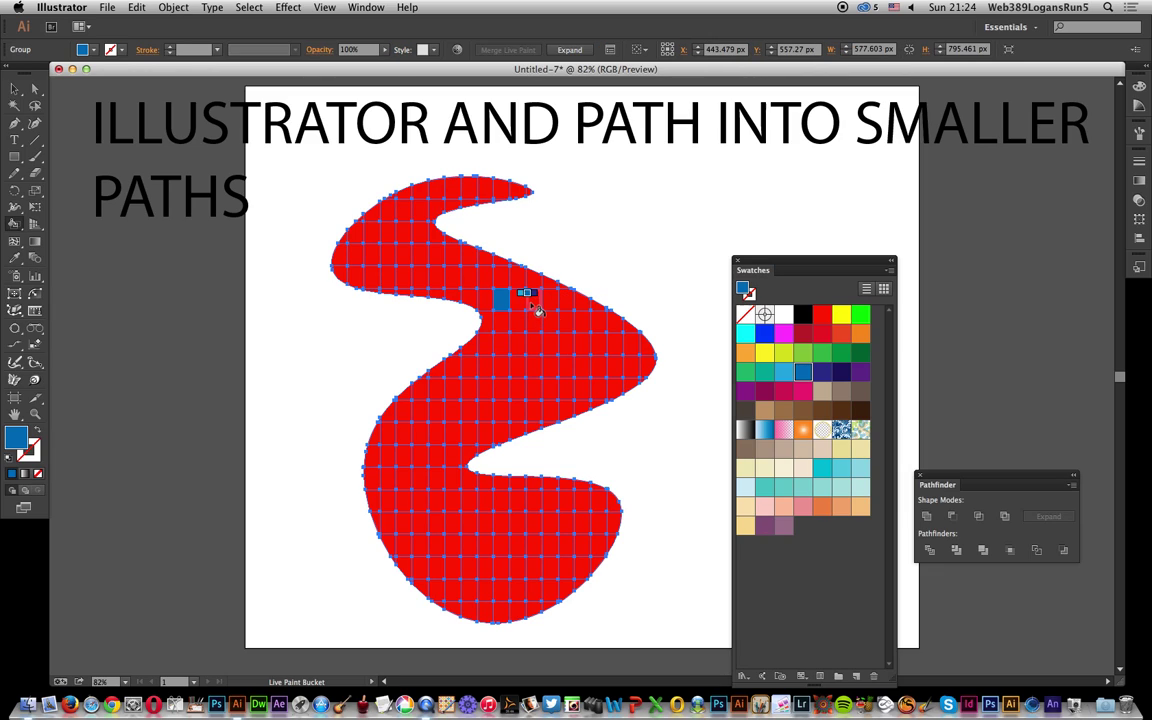
pyautogui.click(549, 324)
pyautogui.click(518, 390)
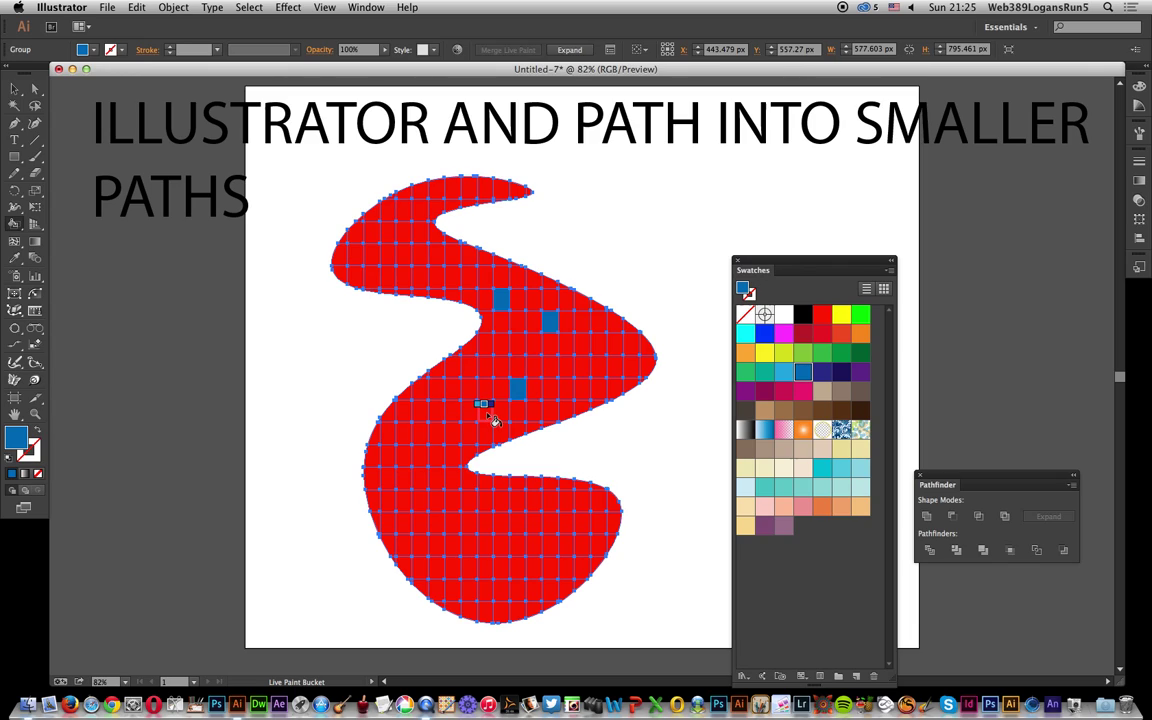
pyautogui.click(484, 410)
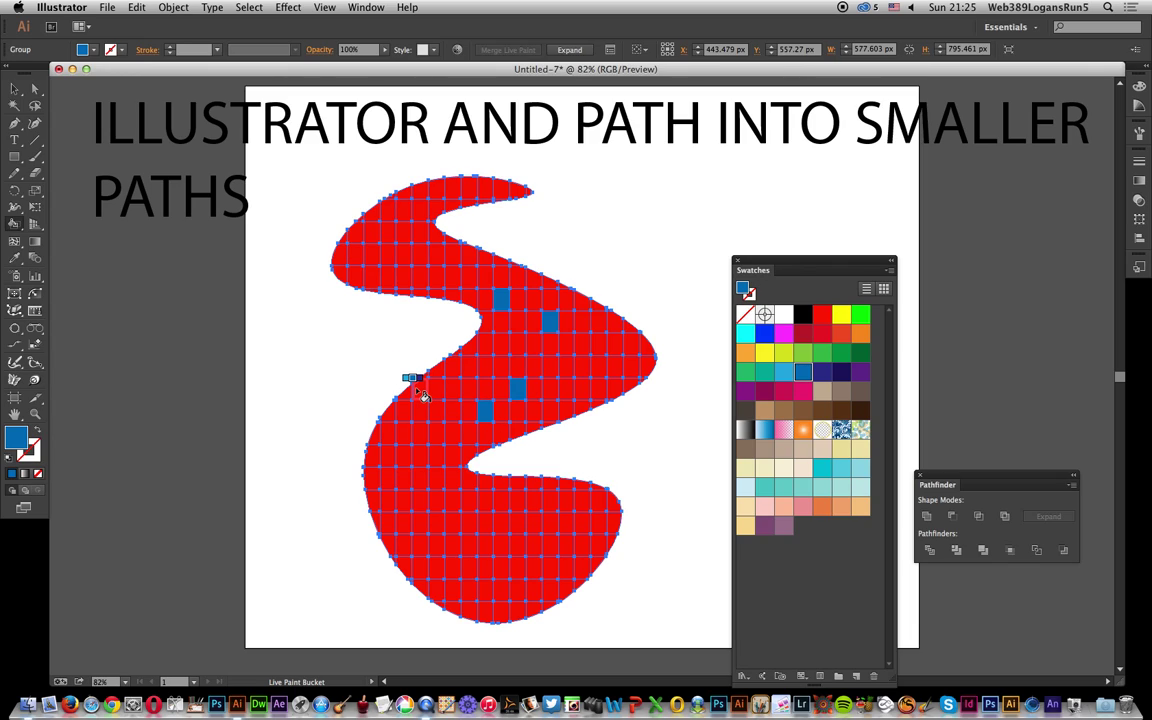
# Step to the crimson swatch and paint eight cells crimson across the middle and lower lobe.
pyautogui.press('Right')
pyautogui.press('Right')
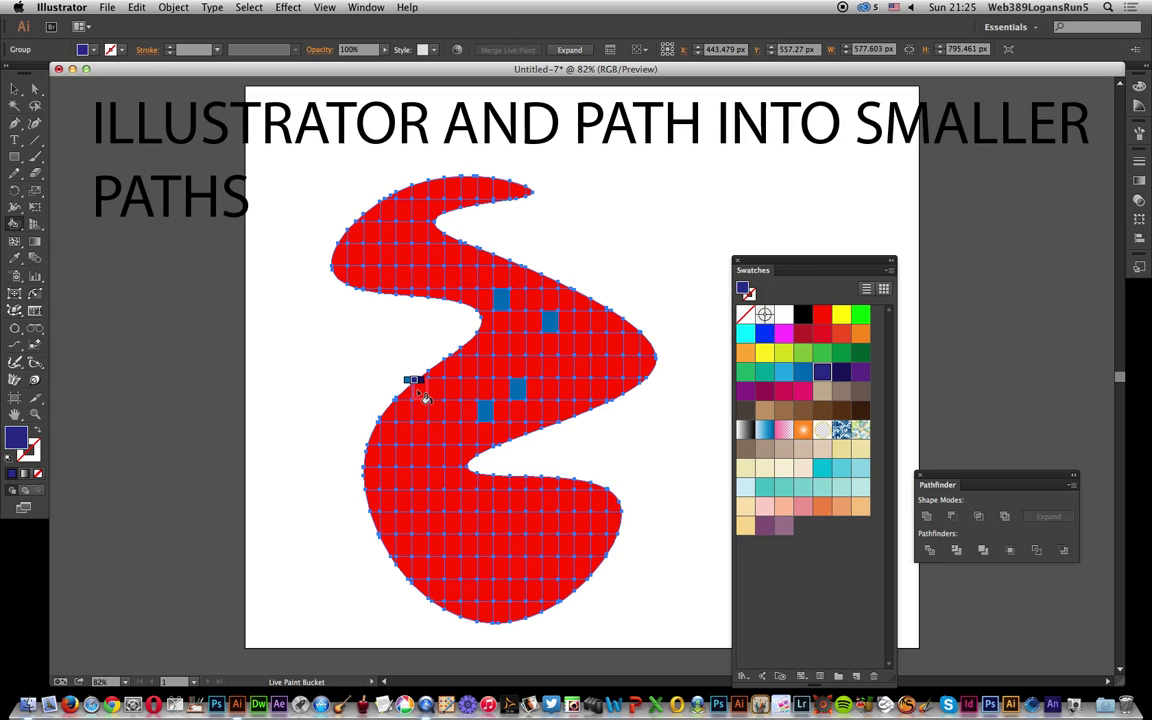
pyautogui.press('Right')
pyautogui.press('Right')
pyautogui.press('Right')
pyautogui.press('Right')
pyautogui.click(436, 390)
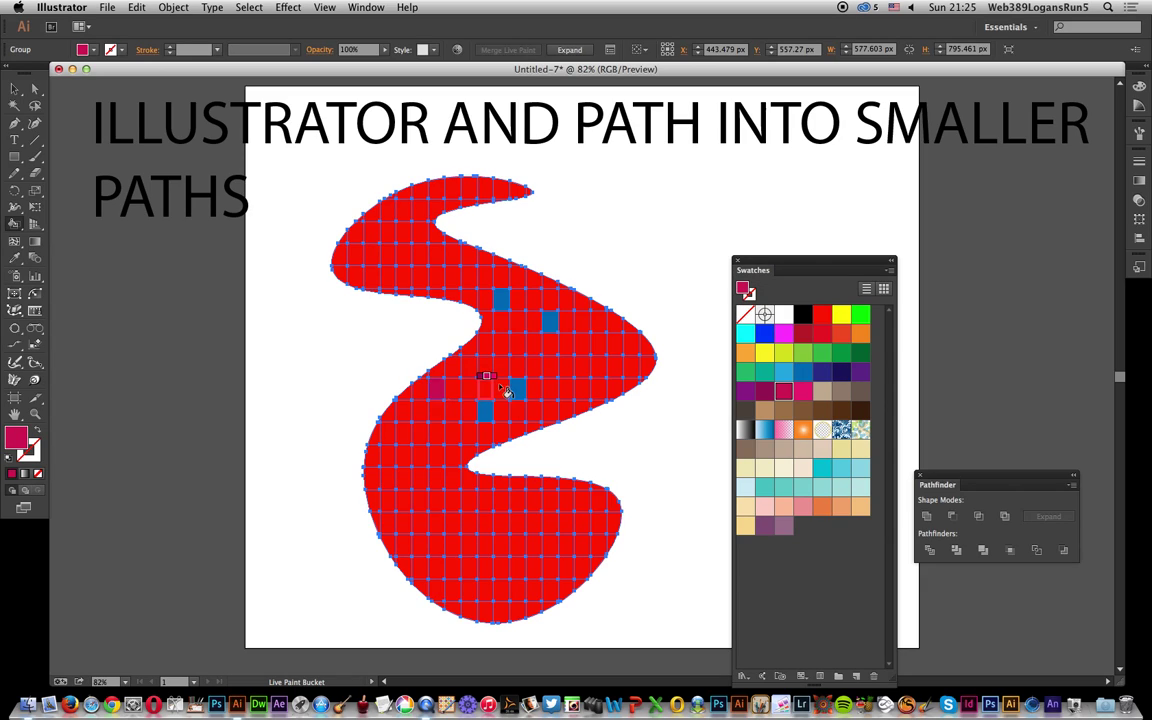
pyautogui.click(500, 367)
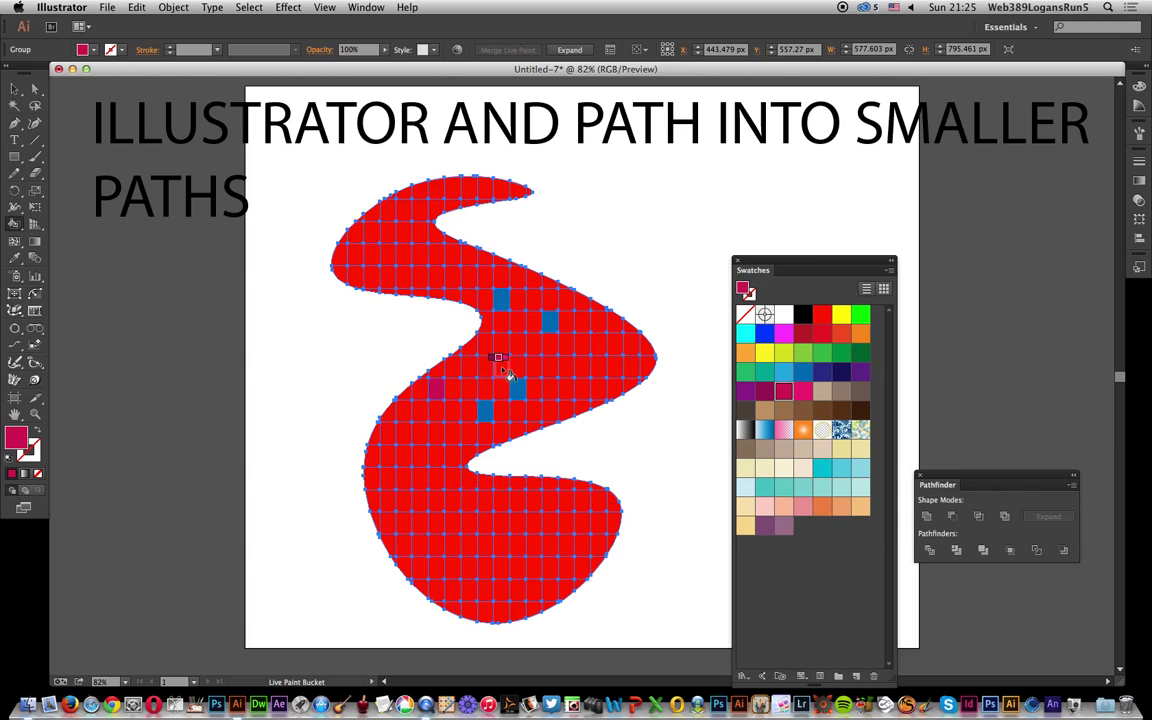
pyautogui.click(521, 299)
pyautogui.click(564, 388)
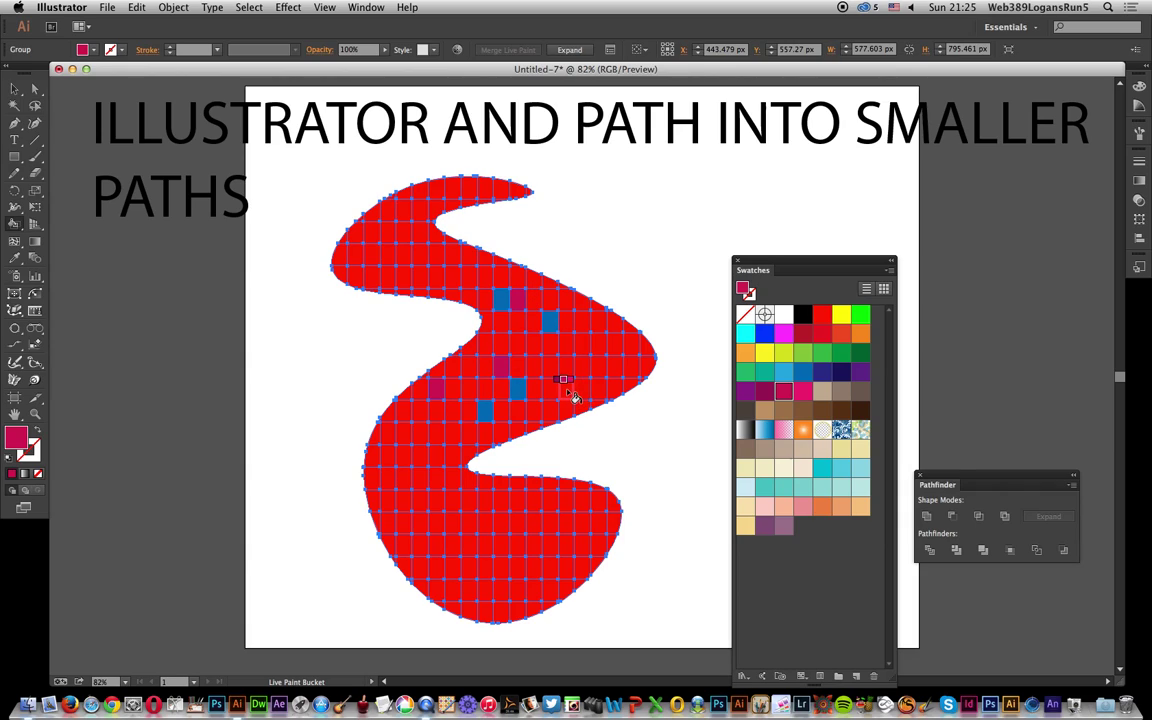
pyautogui.click(551, 502)
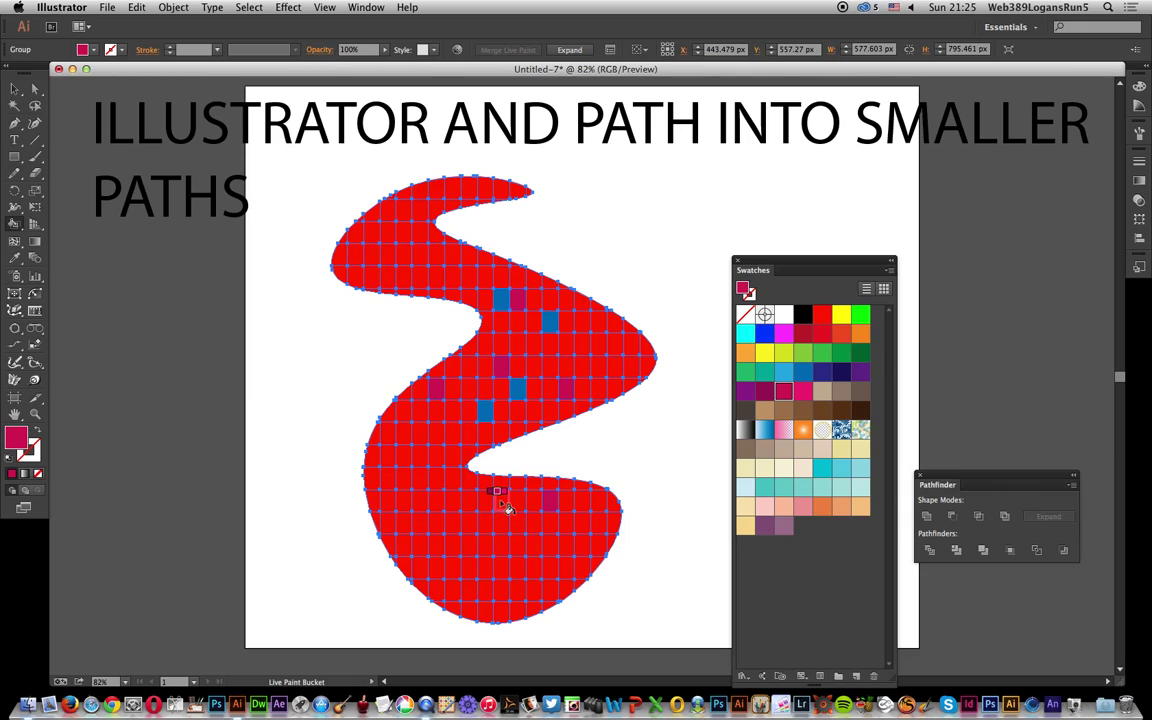
pyautogui.click(502, 502)
pyautogui.click(434, 499)
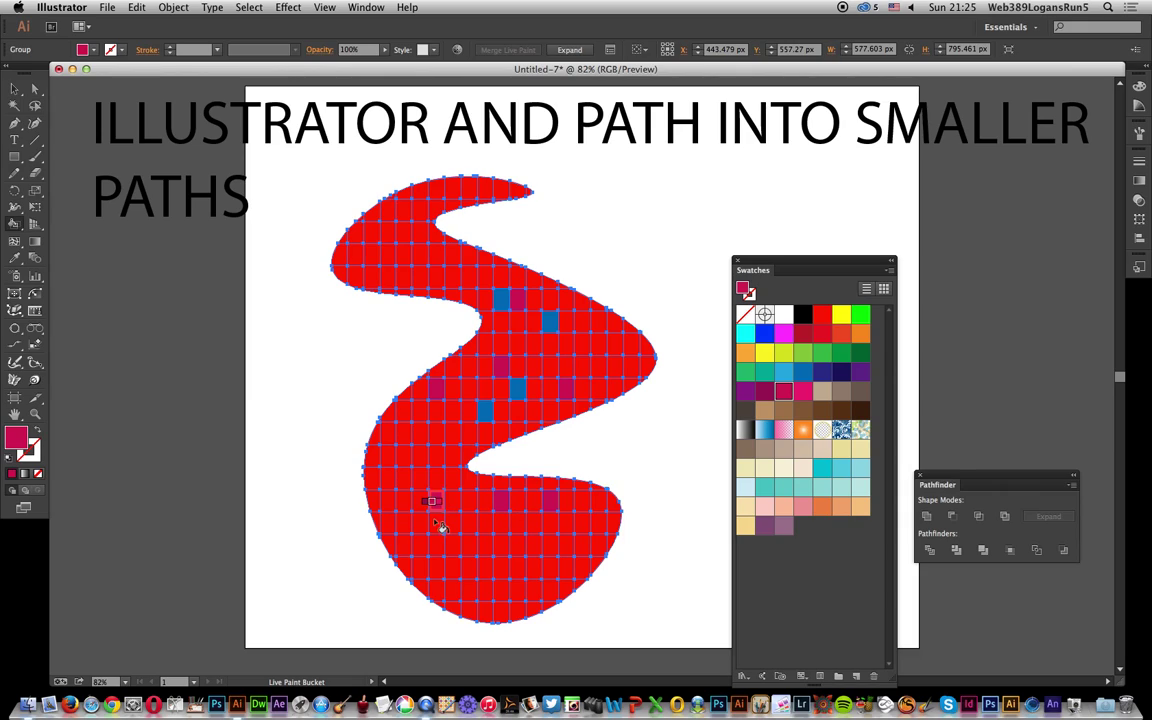
pyautogui.click(455, 570)
# Switch to dark brown and paint six cells on the sides, top lobe and lower lobe.
pyautogui.press('Right')
pyautogui.press('Right')
pyautogui.press('Right')
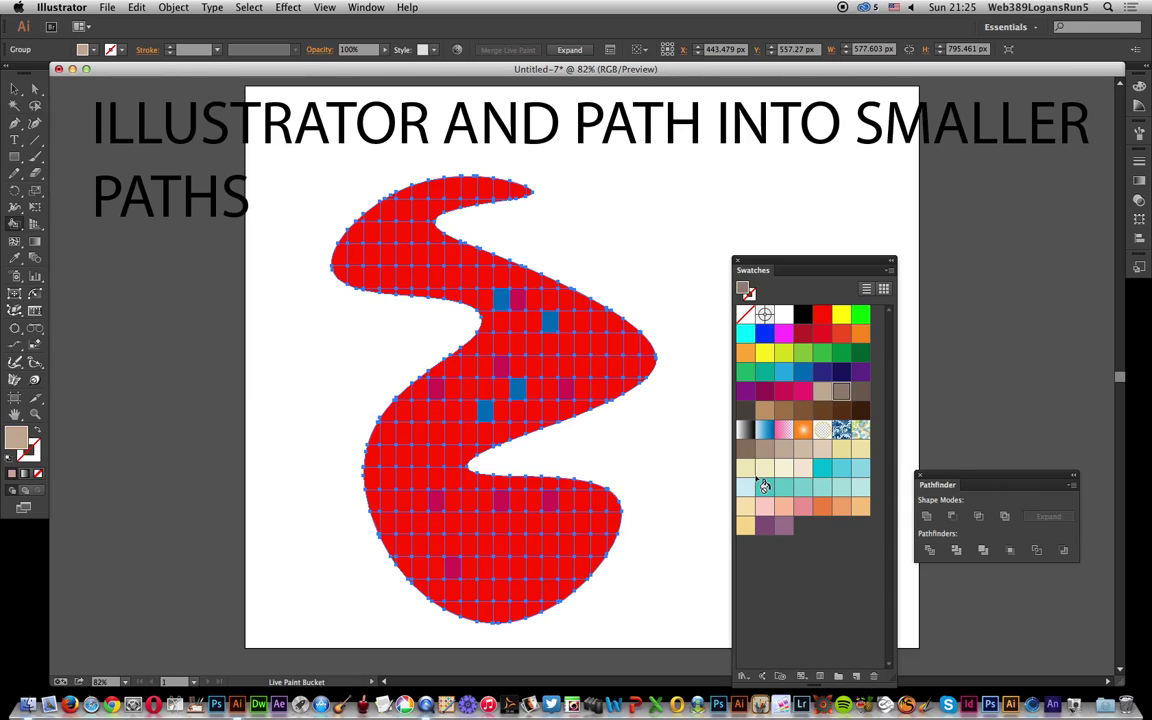
pyautogui.press('Right')
pyautogui.press('Right')
pyautogui.press('Right')
pyautogui.press('Right')
pyautogui.press('Right')
pyautogui.press('Right')
pyautogui.press('Right')
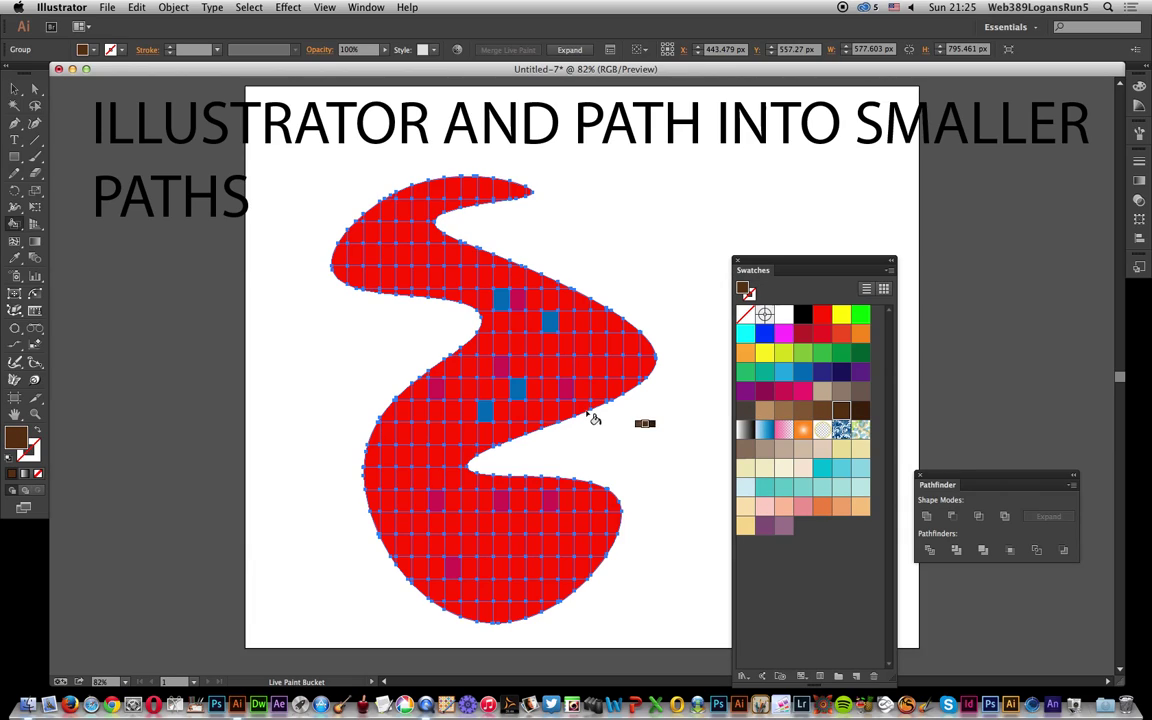
pyautogui.click(549, 410)
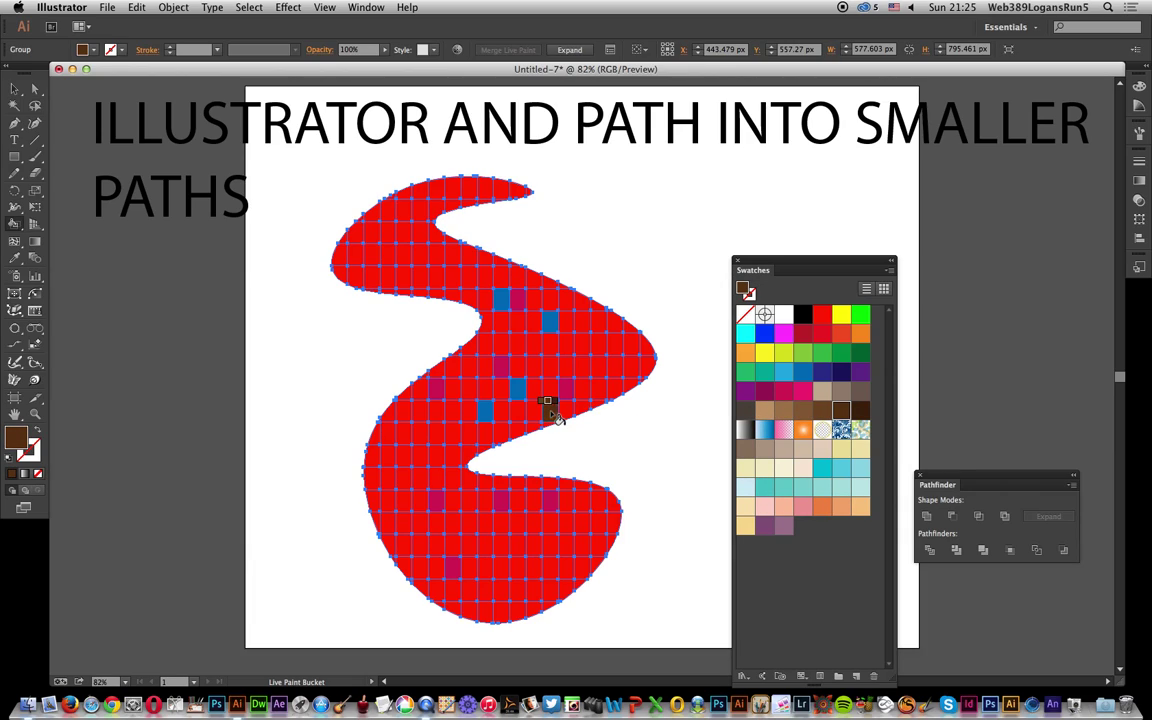
pyautogui.click(423, 432)
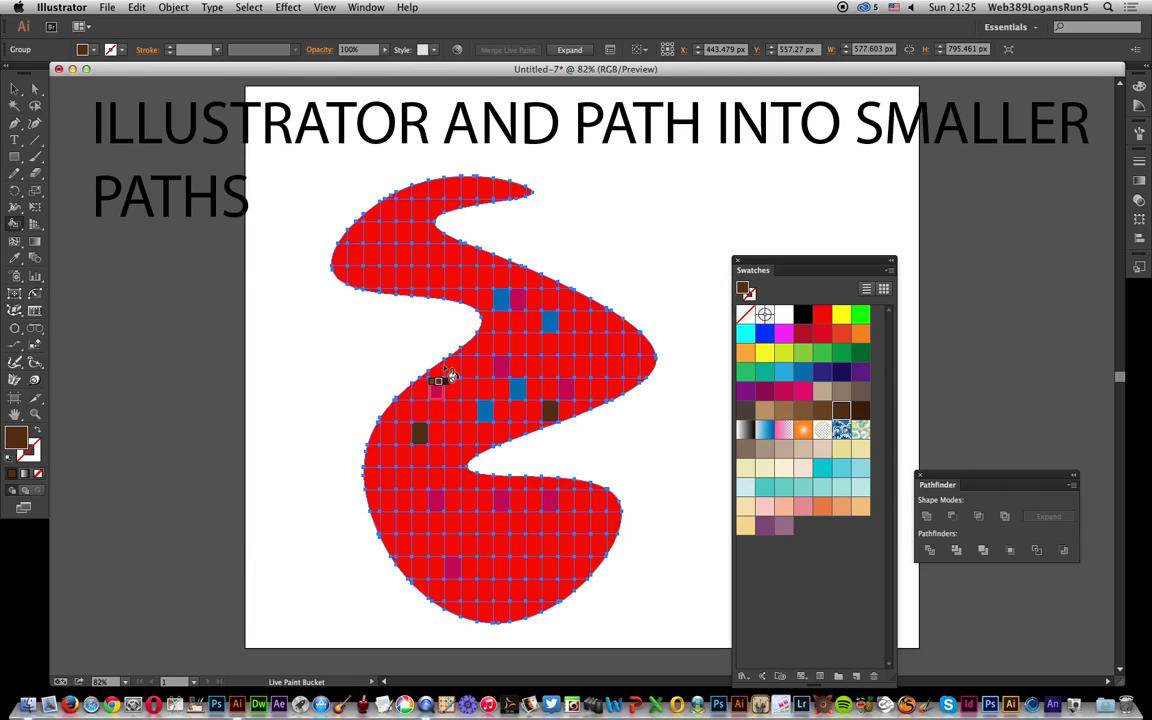
pyautogui.click(429, 284)
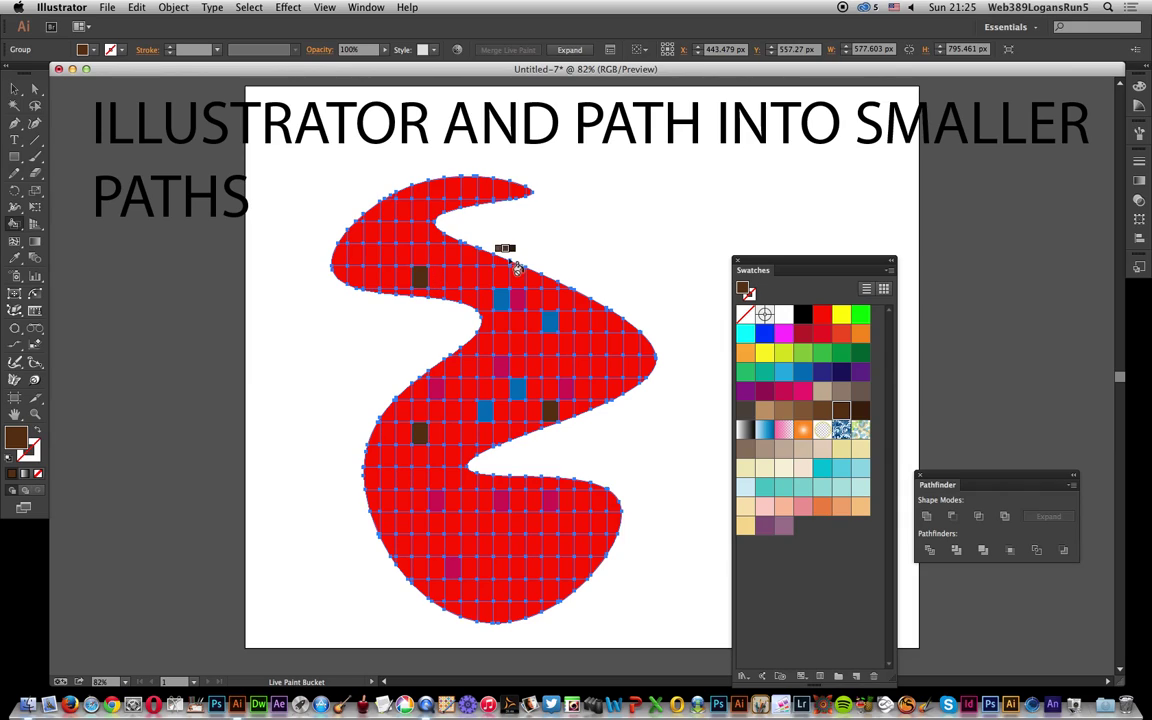
pyautogui.click(470, 543)
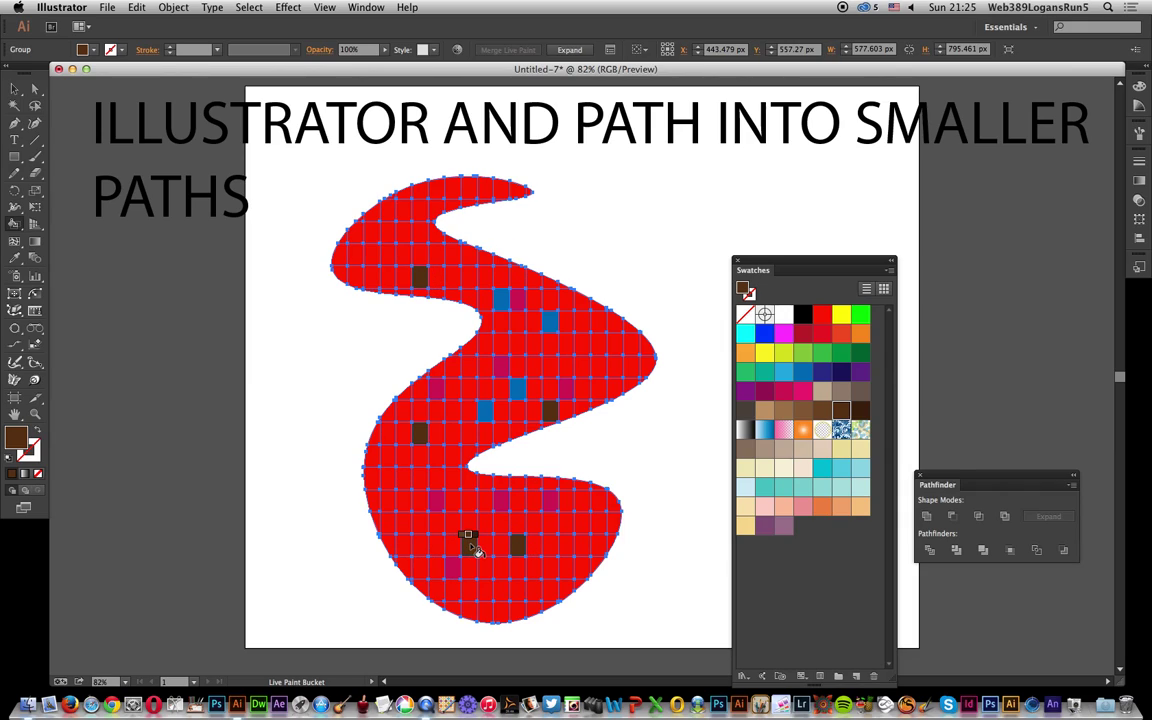
pyautogui.click(405, 524)
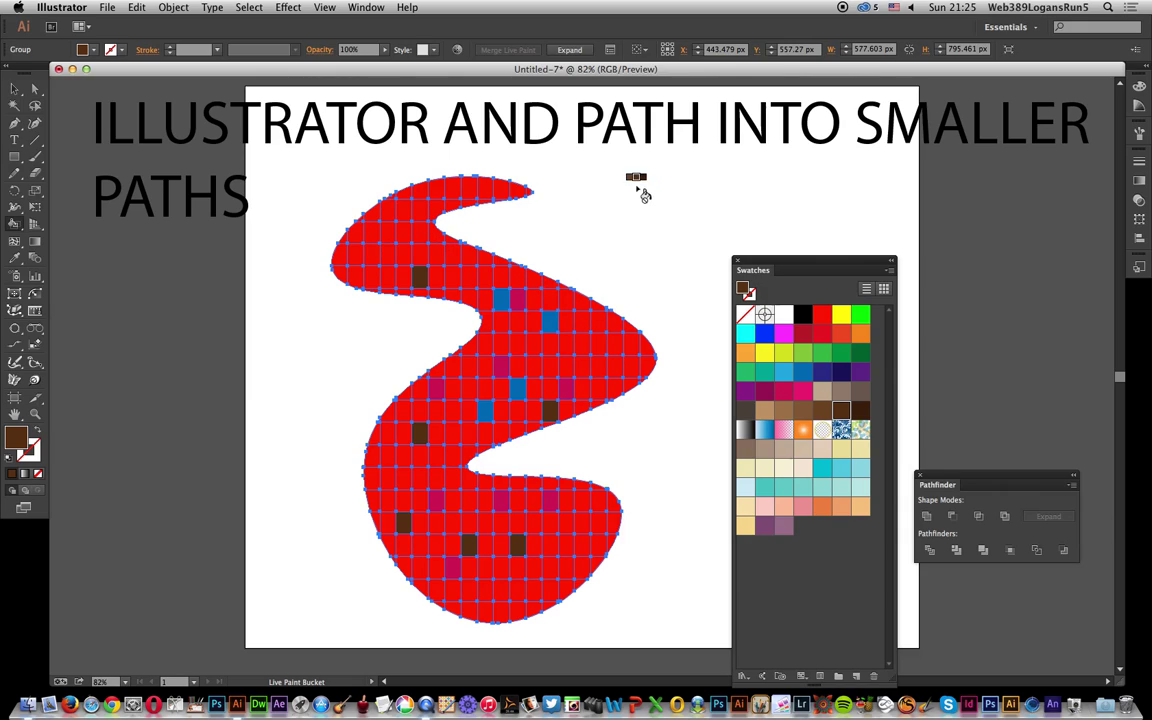
pyautogui.click(467, 541)
# Switch to the Selection tool and nudge the wavy shape slightly up and right.
pyautogui.click(15, 89)
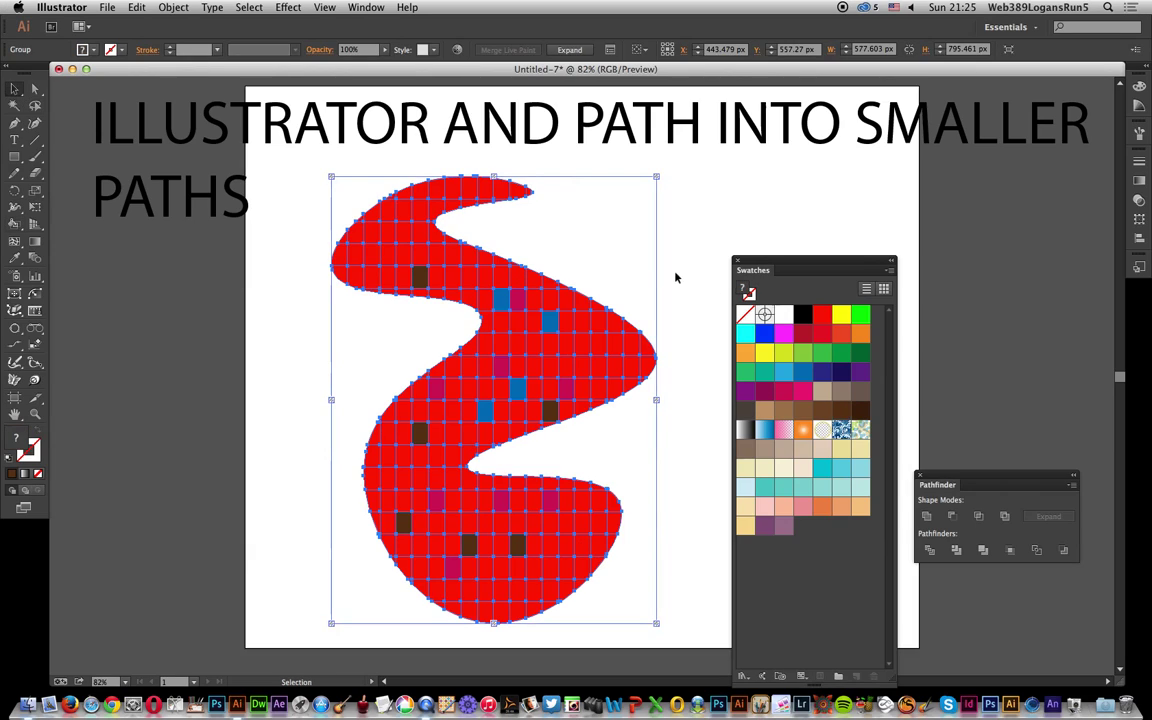
pyautogui.press('super+a')
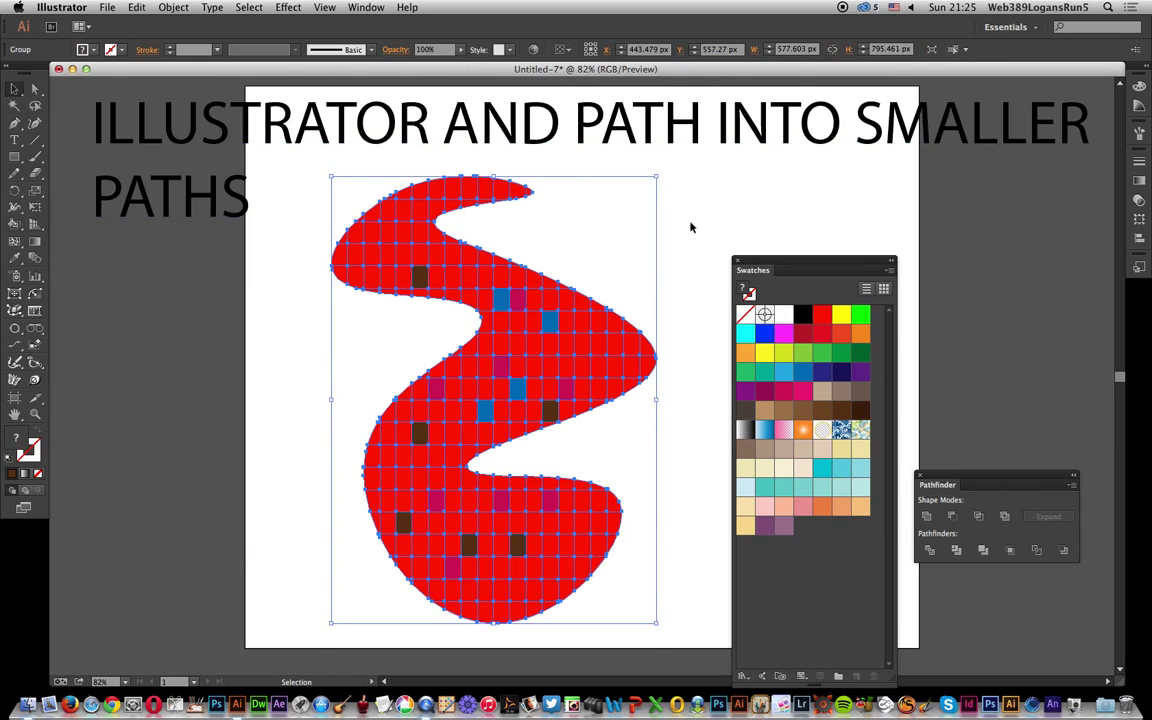
pyautogui.click(689, 226)
pyautogui.moveTo(617, 329)
pyautogui.mouseDown()
pyautogui.moveTo(628, 248)
pyautogui.moveTo(638, 254)
pyautogui.moveTo(629, 320)
pyautogui.mouseUp()
# Ungroup the wavy shape twice so its painted cells become separate objects.
pyautogui.click(173, 7)
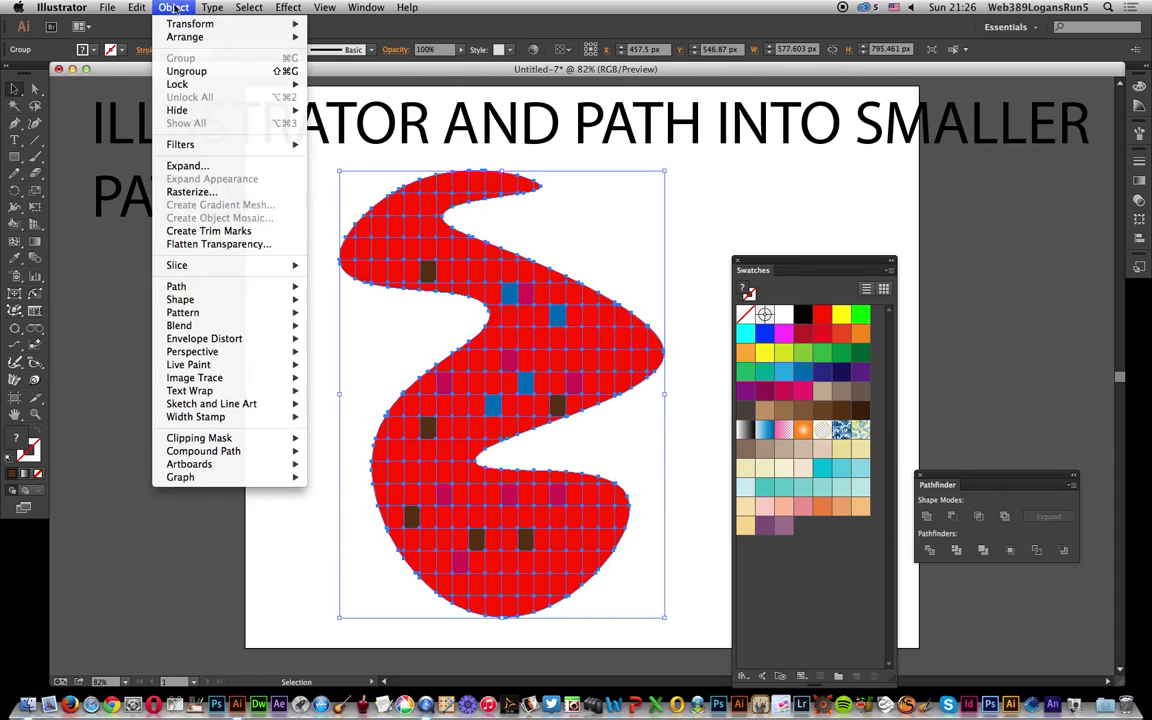
pyautogui.click(186, 71)
pyautogui.click(689, 288)
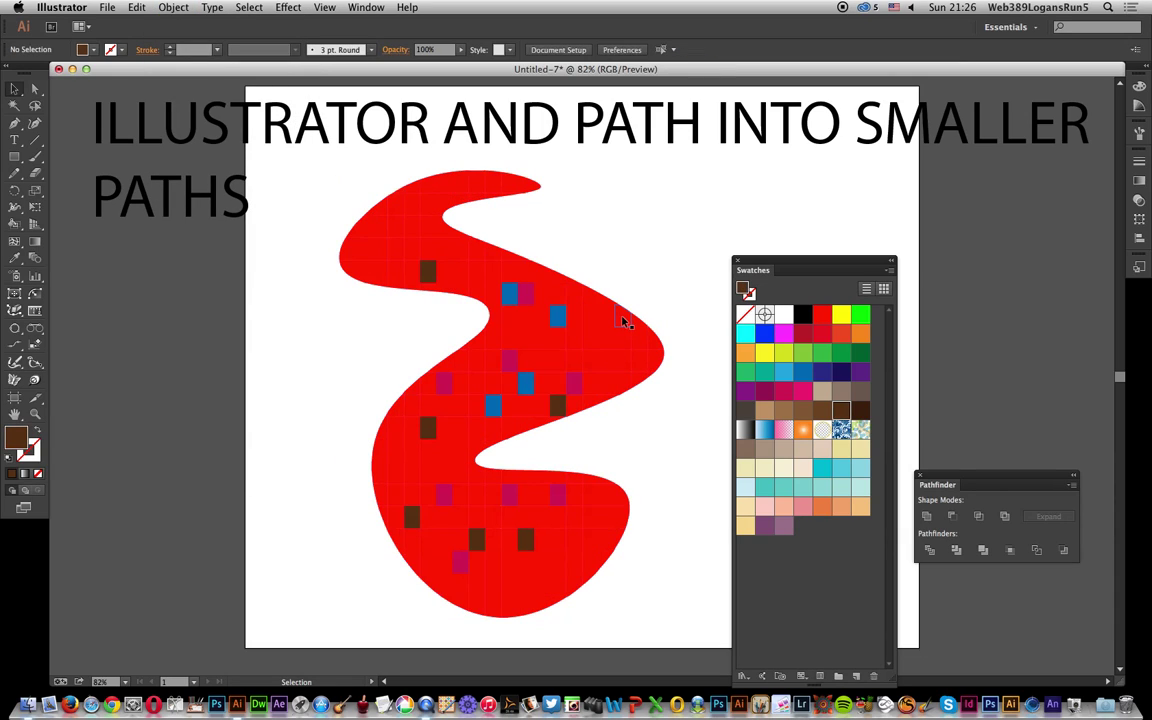
pyautogui.moveTo(538, 188); pyautogui.dragTo(579, 208)
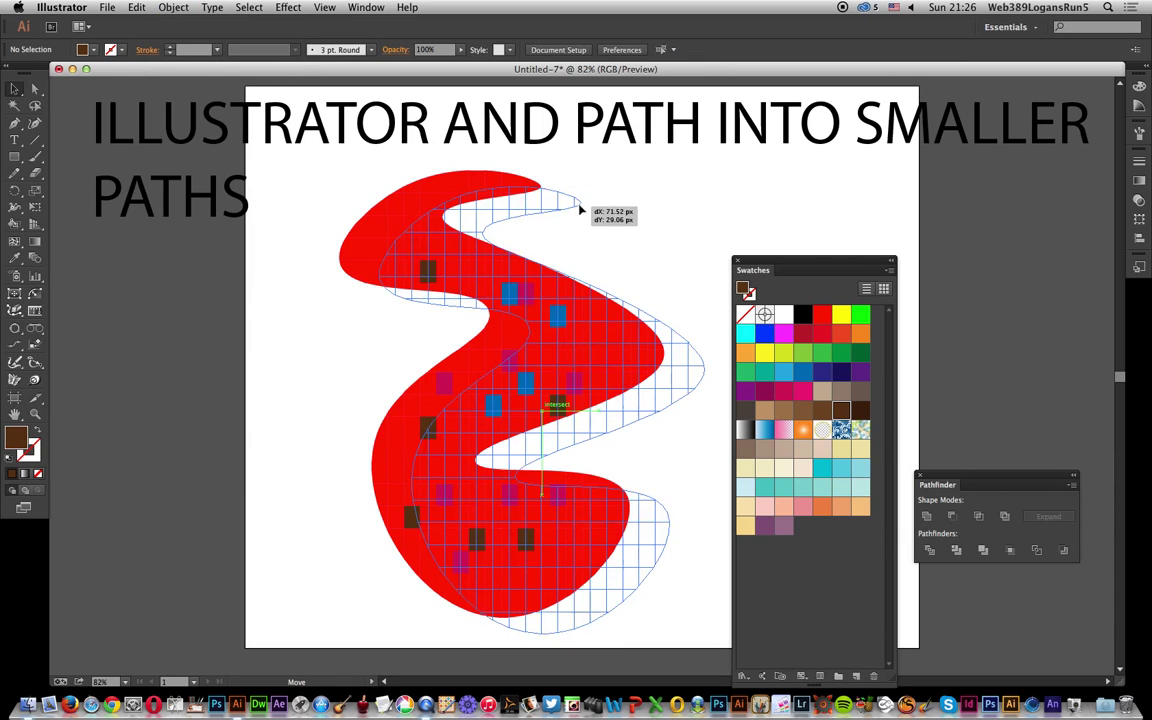
pyautogui.press('super+a')
pyautogui.click(170, 7)
pyautogui.click(186, 66)
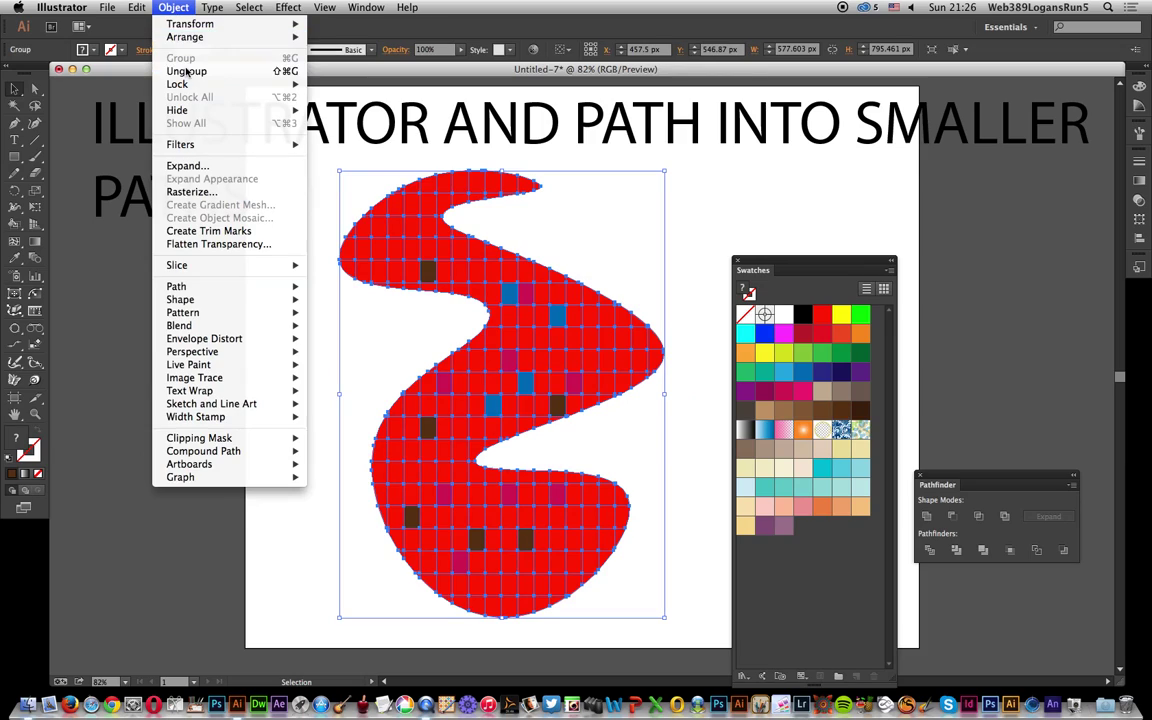
pyautogui.click(172, 7)
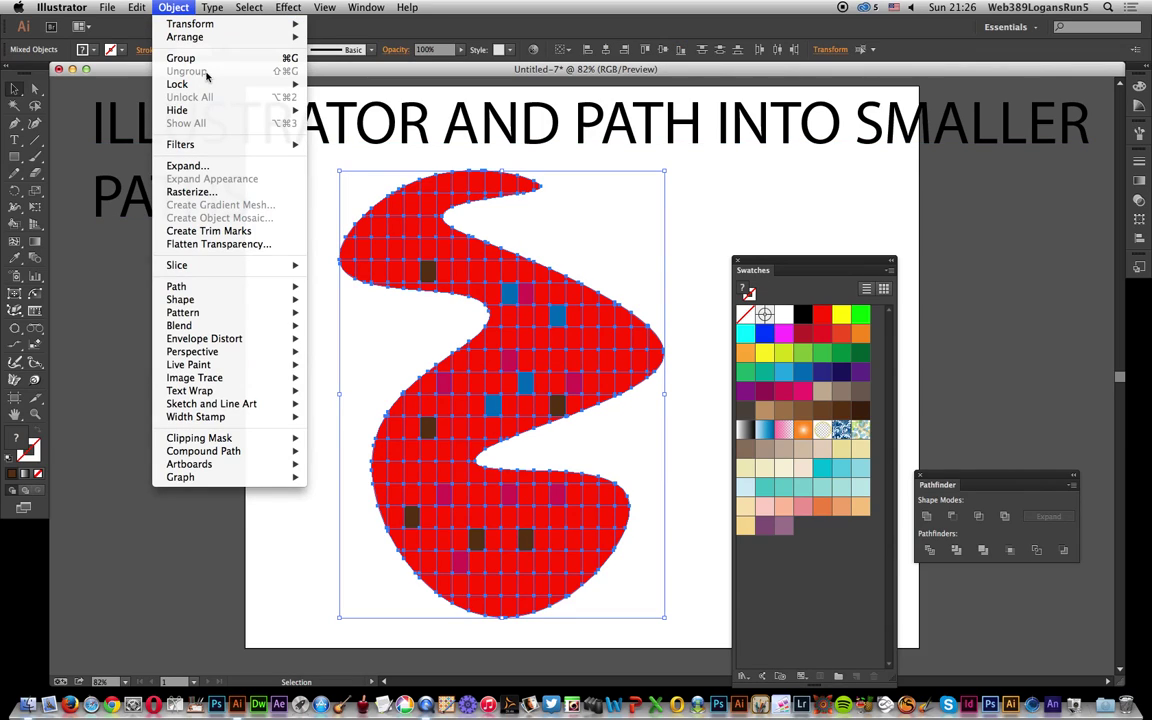
pyautogui.click(588, 179)
# Drag four small pieces out from the wave's right tip, right edge and lower right.
pyautogui.click(700, 283)
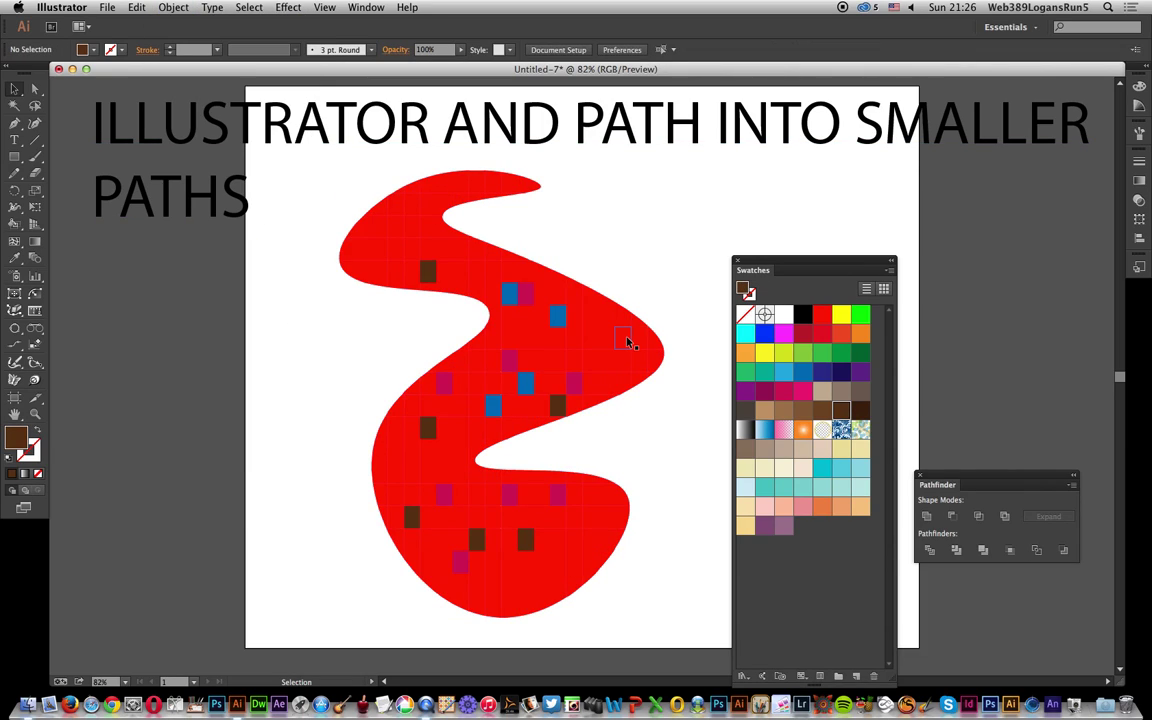
pyautogui.click(625, 340)
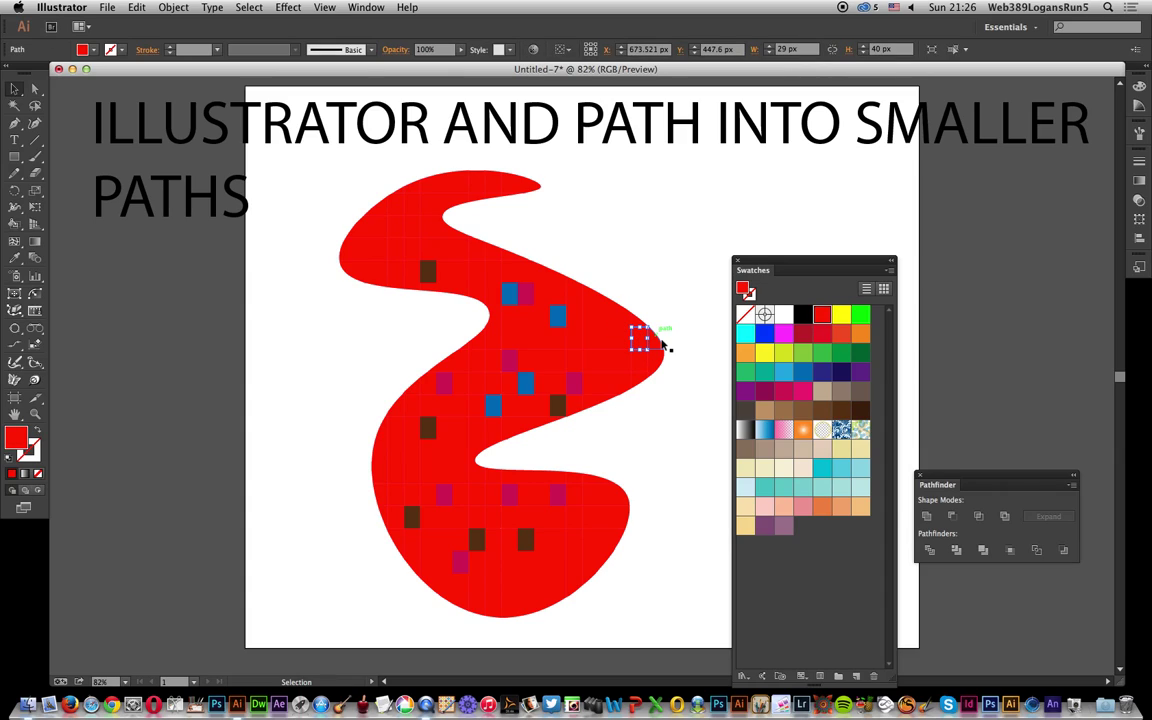
pyautogui.moveTo(655, 337); pyautogui.dragTo(686, 253)
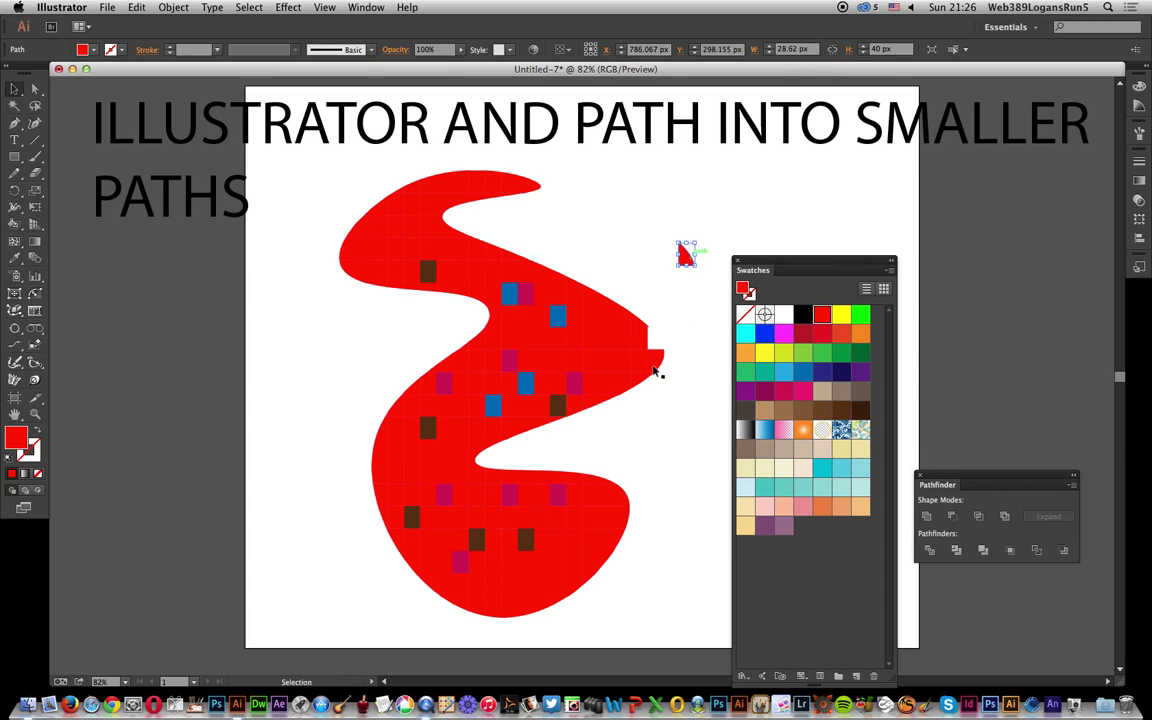
pyautogui.moveTo(611, 364); pyautogui.dragTo(643, 410)
pyautogui.moveTo(529, 430); pyautogui.dragTo(605, 468)
pyautogui.moveTo(615, 517); pyautogui.dragTo(634, 590)
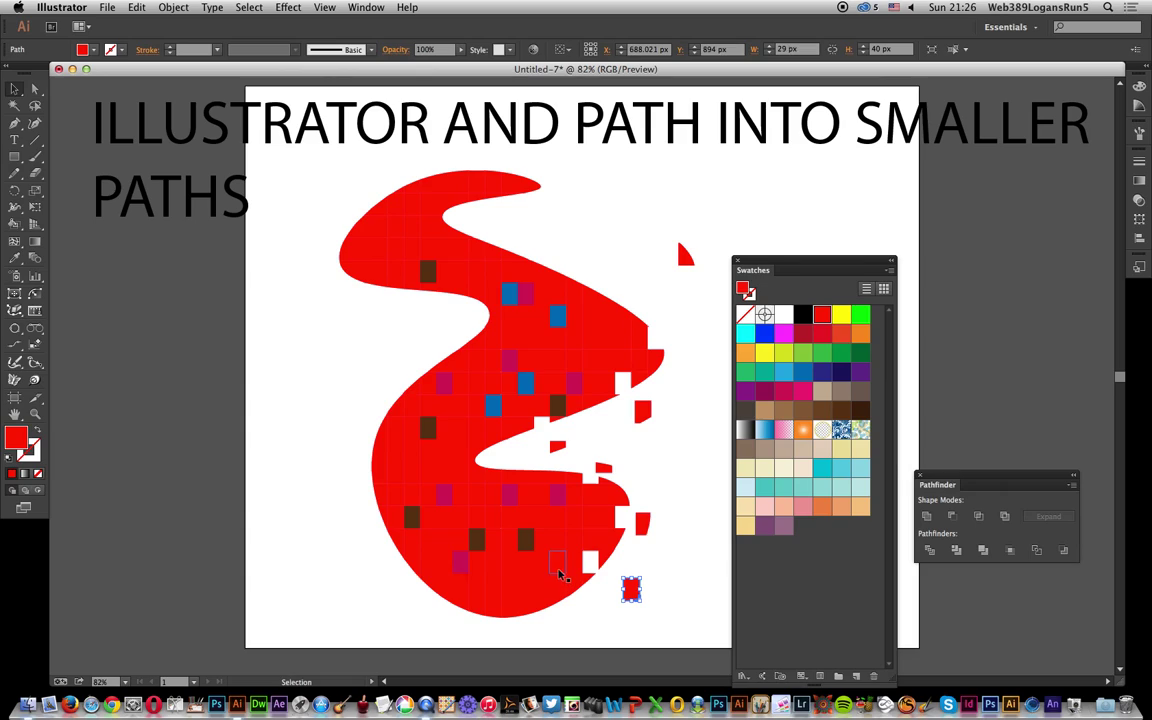
# Pull five more cells out below the lower lobe and from the left edge.
pyautogui.moveTo(536, 548); pyautogui.dragTo(606, 615)
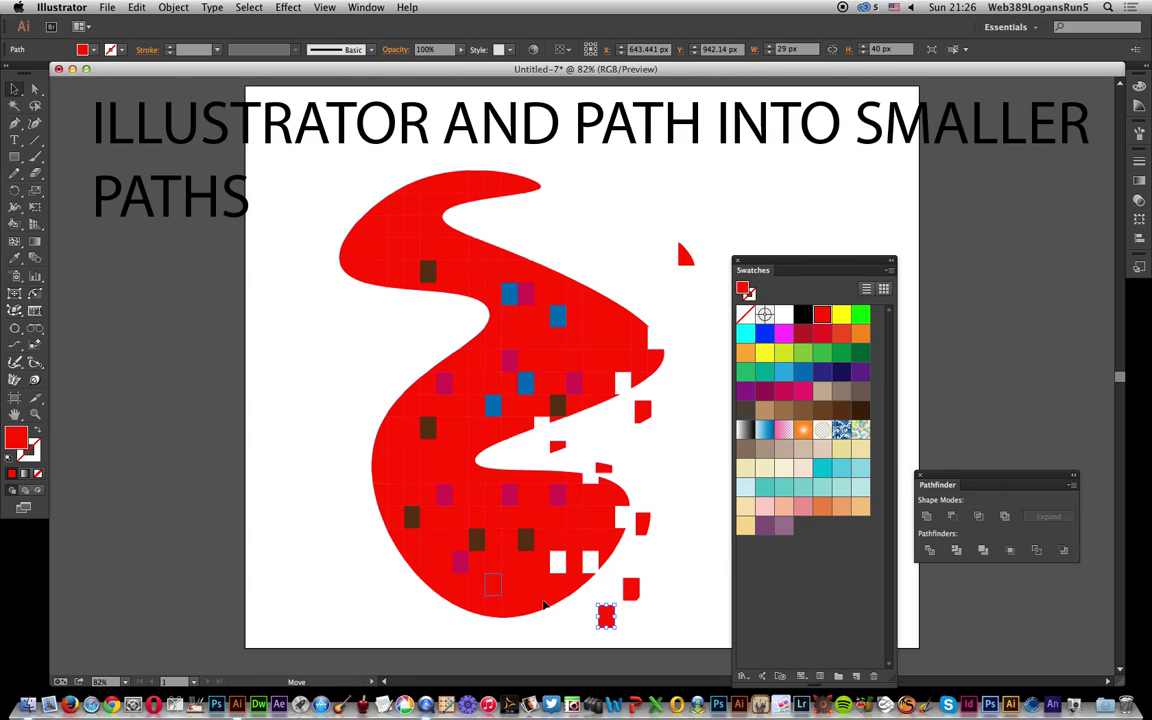
pyautogui.moveTo(463, 566); pyautogui.dragTo(558, 622)
pyautogui.moveTo(433, 603); pyautogui.dragTo(424, 605)
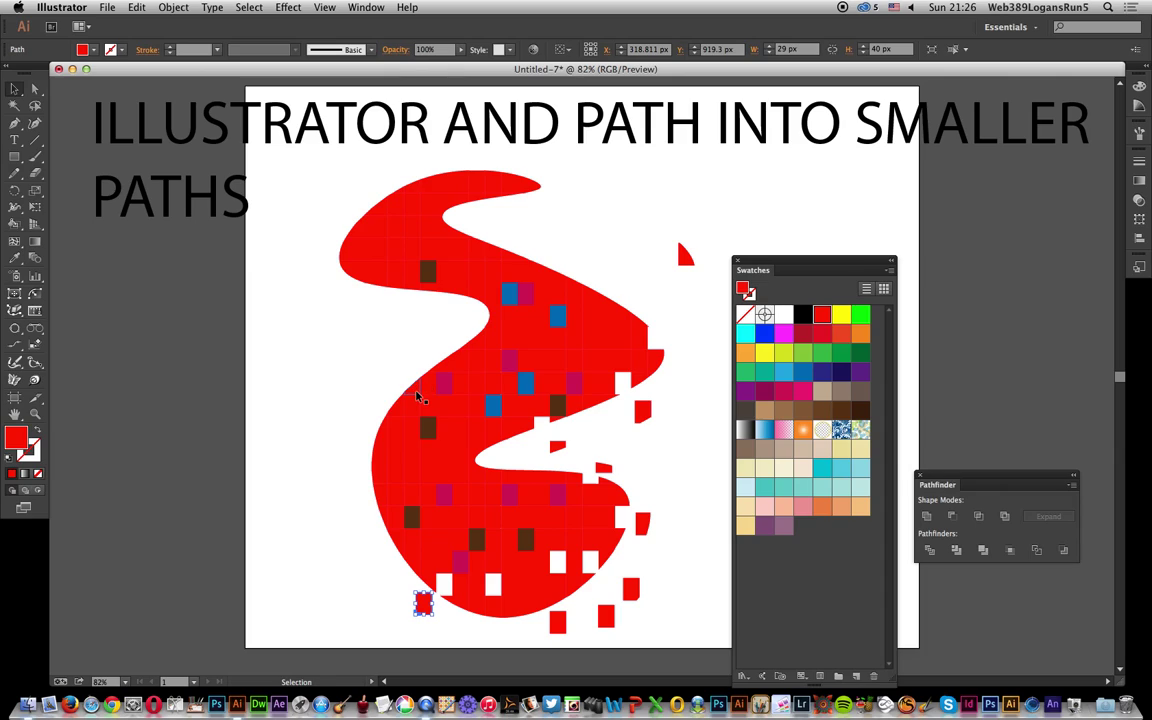
pyautogui.moveTo(419, 396); pyautogui.dragTo(397, 328)
pyautogui.moveTo(402, 279); pyautogui.dragTo(374, 306)
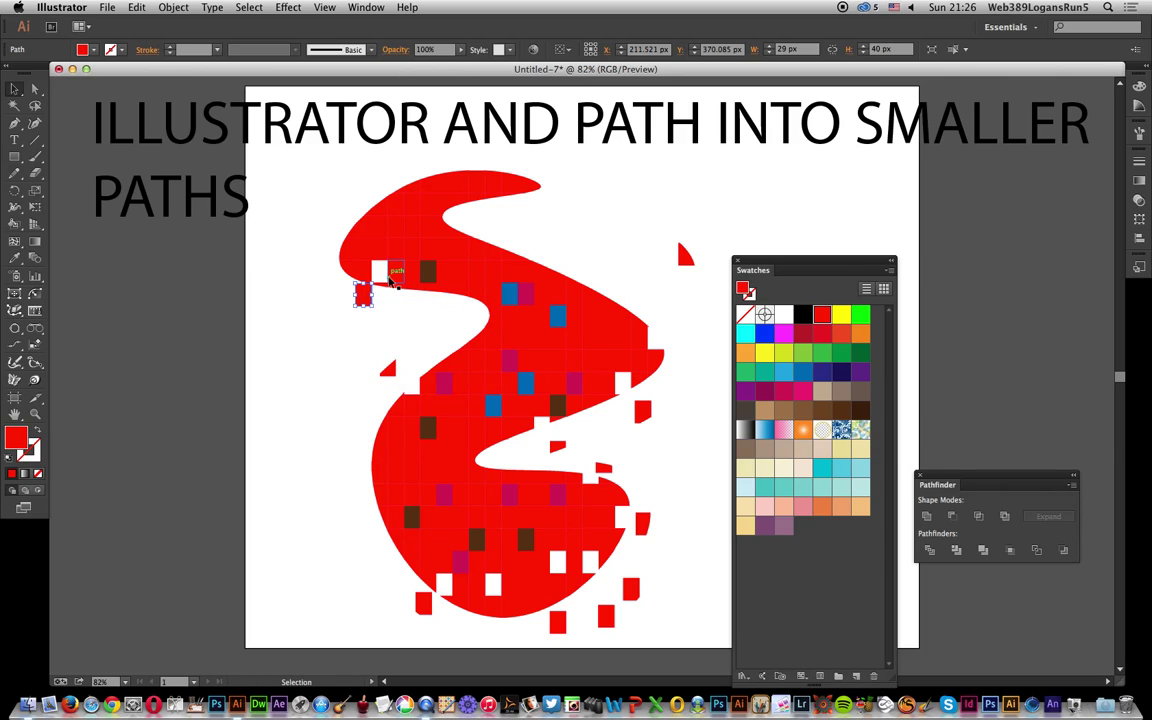